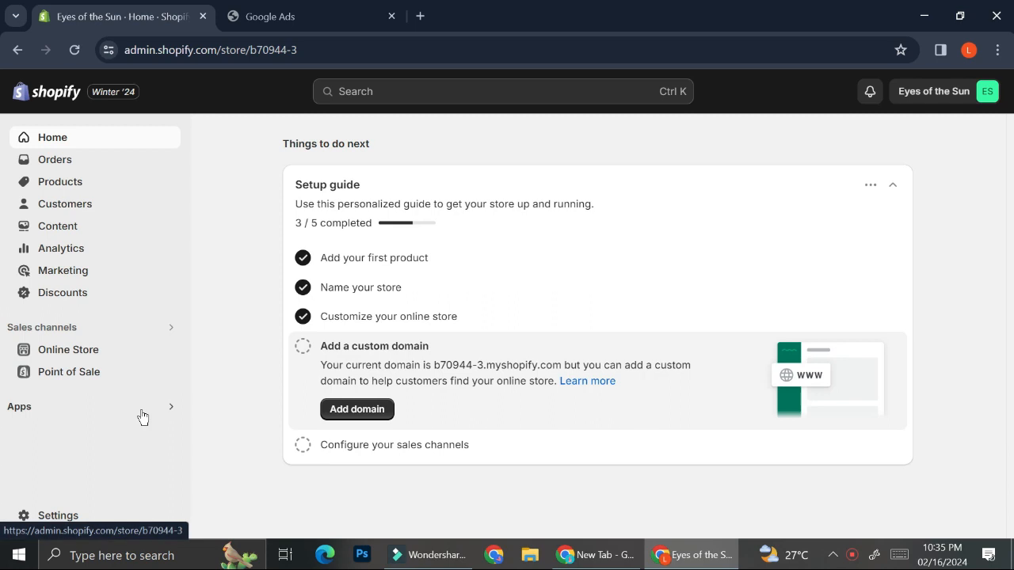
# Step: Search the store's apps for "google" and open the Google & YouTube app
pyautogui.click(49, 410)
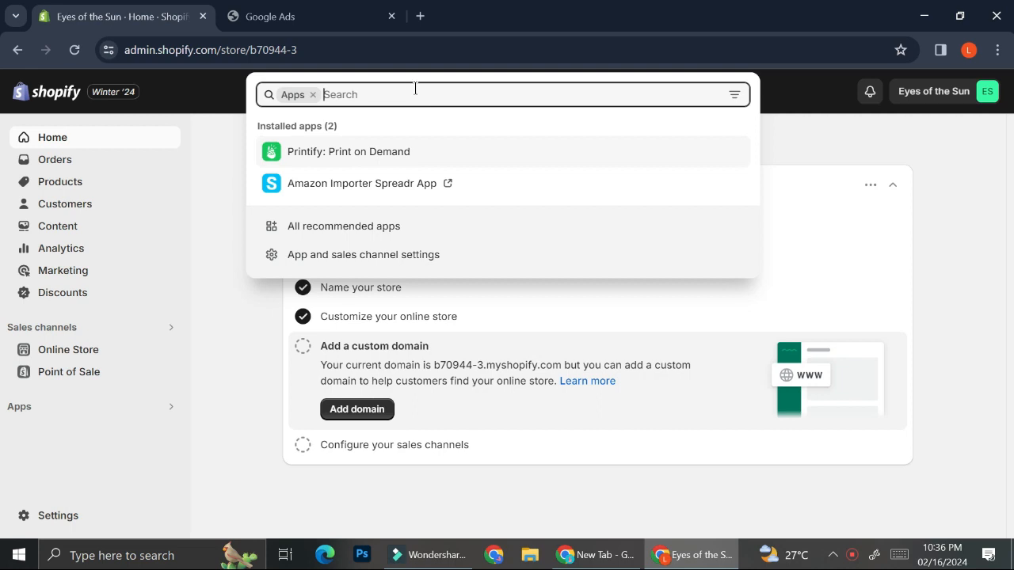
pyautogui.click(419, 87)
pyautogui.write('goo')
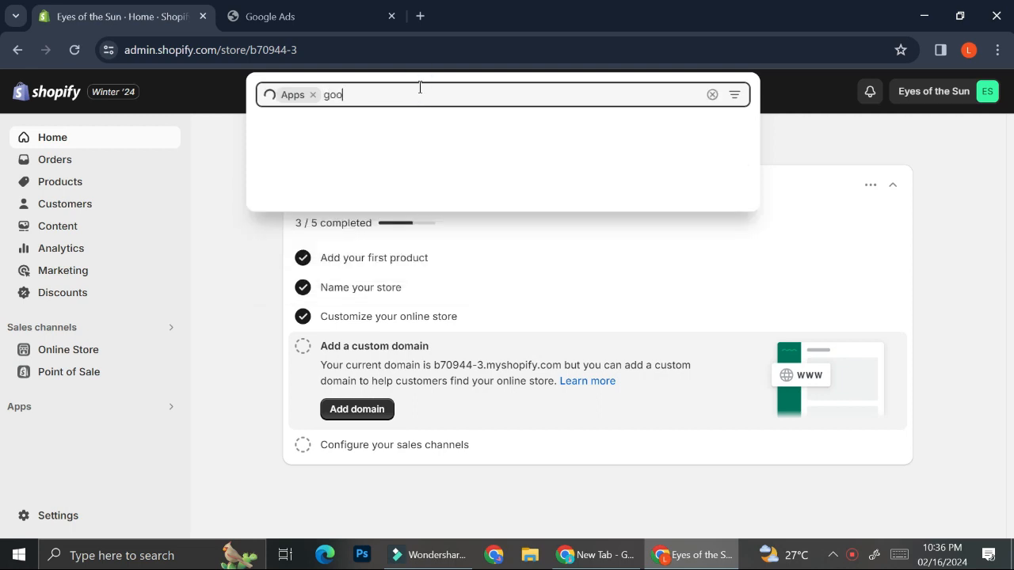
pyautogui.write('gle')
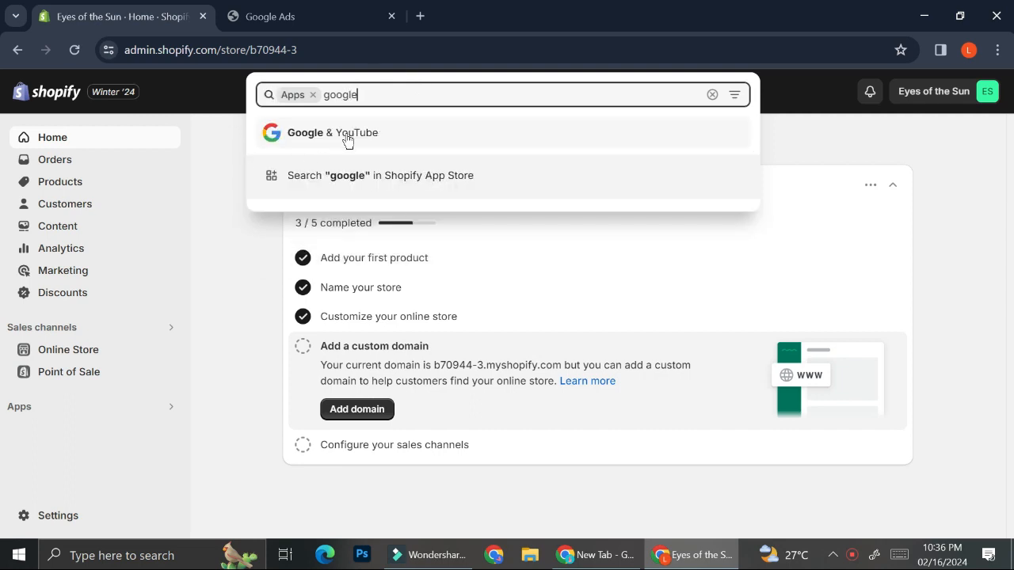
pyautogui.click(388, 136)
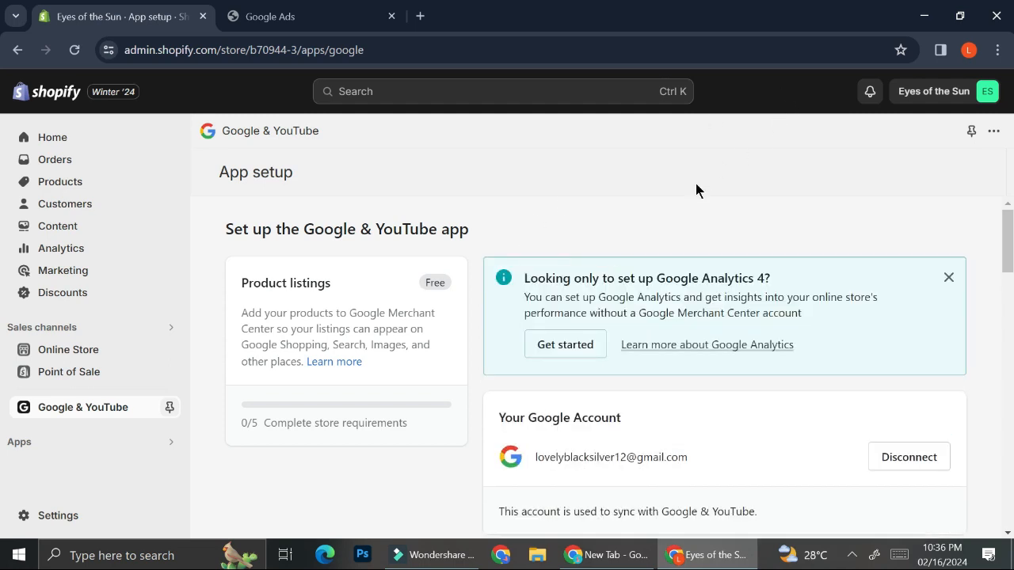
# Step: Dismiss the Google Analytics 4 notice and disconnect the Google account from the Google & YouTube app
pyautogui.click(948, 277)
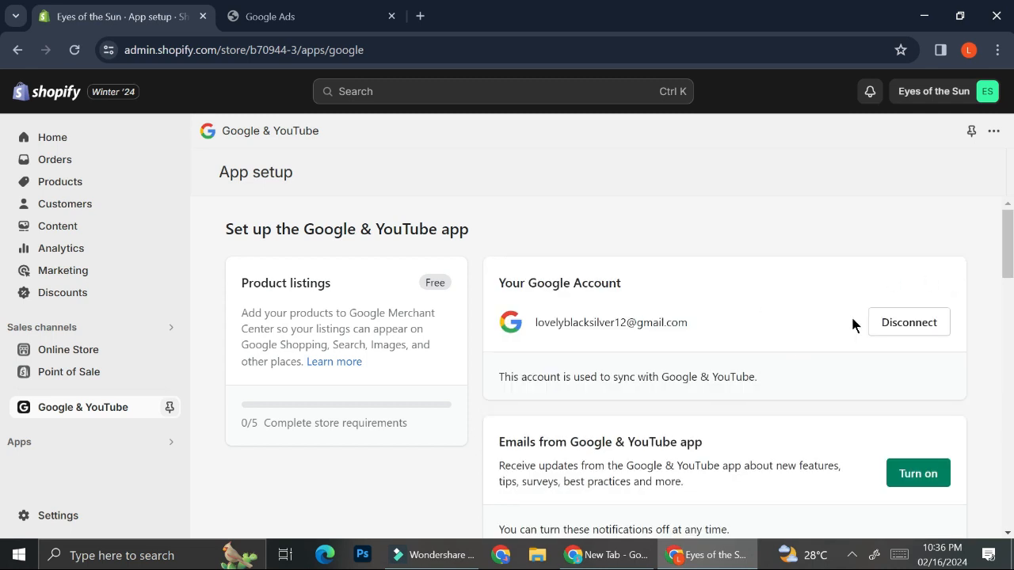
pyautogui.click(925, 320)
pyautogui.click(807, 446)
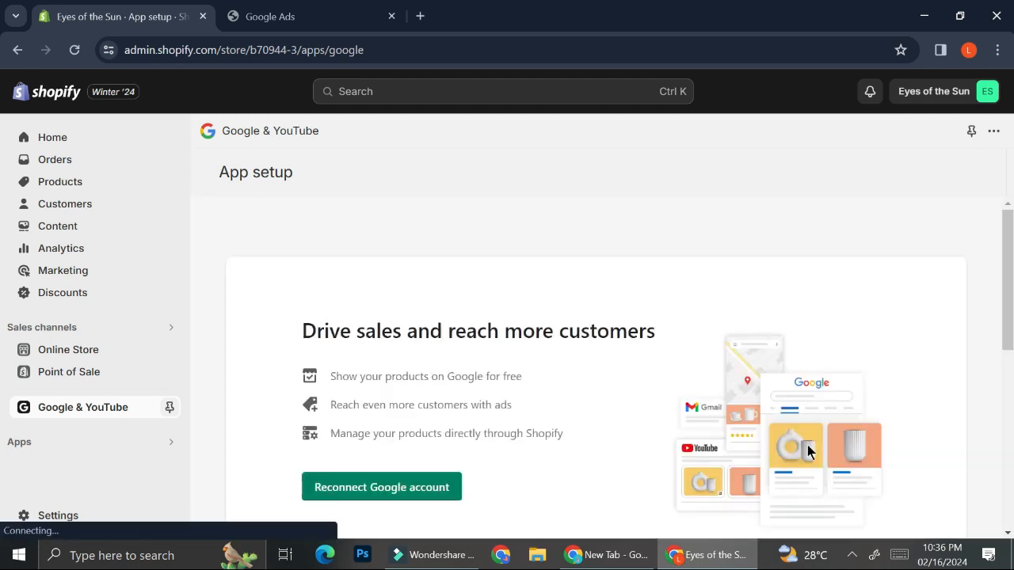
# Step: Reconnect the store owner's Google account to the Google & YouTube app and dismiss the Google Analytics 4 notice
pyautogui.scroll(-2, 677, 396)
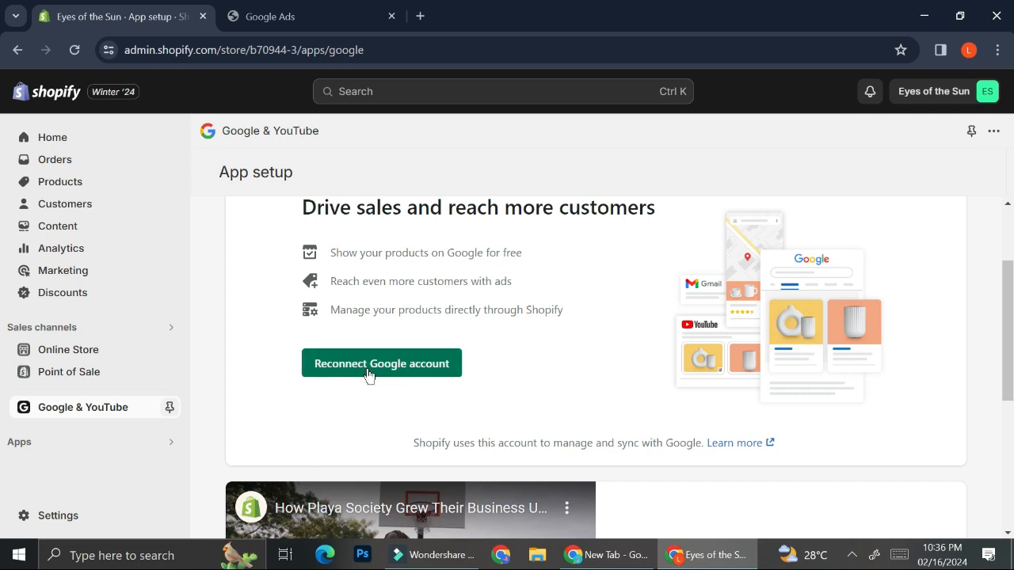
pyautogui.scroll(1, 391, 277)
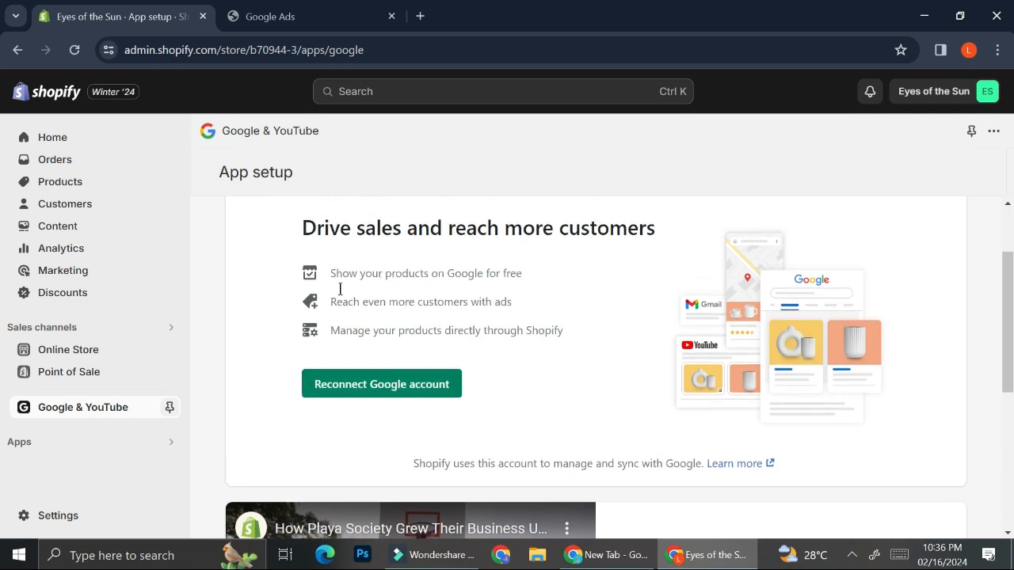
pyautogui.click(373, 387)
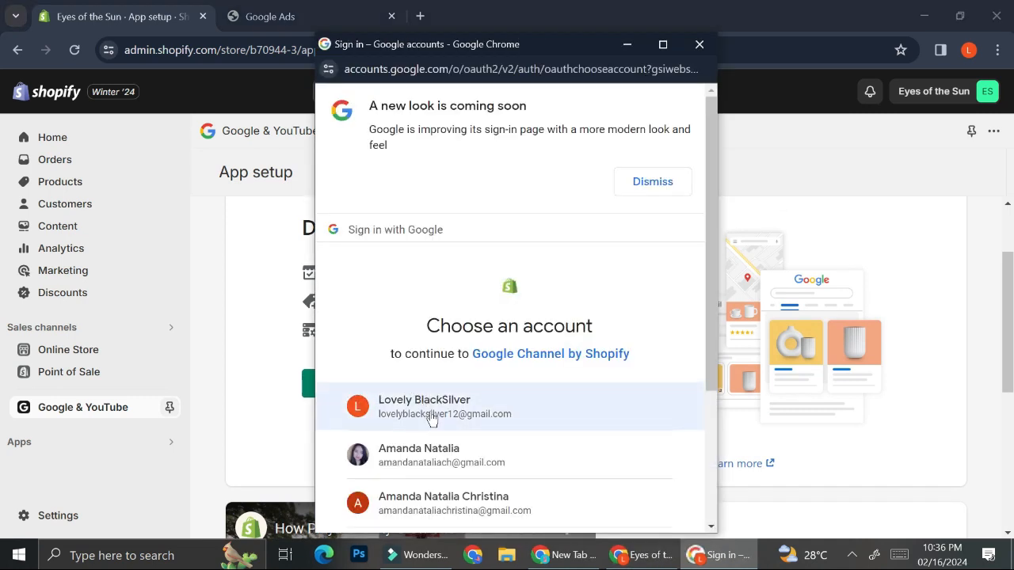
pyautogui.click(431, 418)
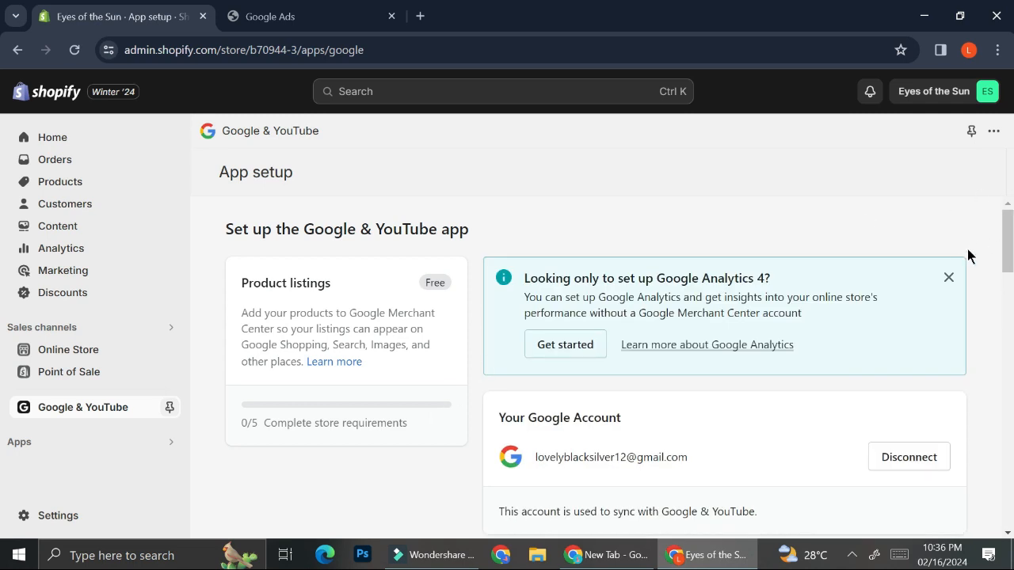
pyautogui.click(948, 277)
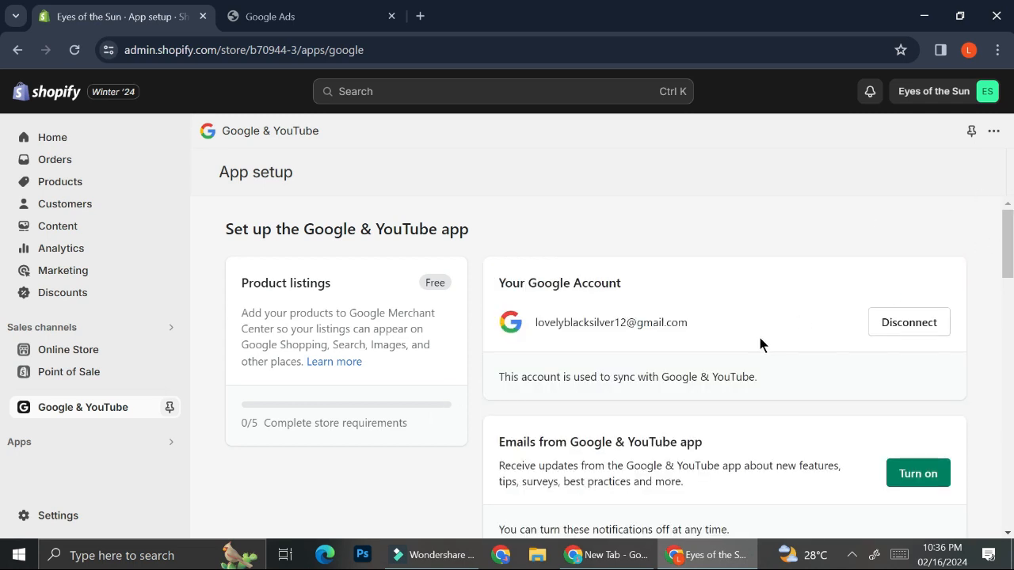
# Step: Switch to Google Ads and start creating a new Google Ads account
pyautogui.scroll(-1, 759, 339)
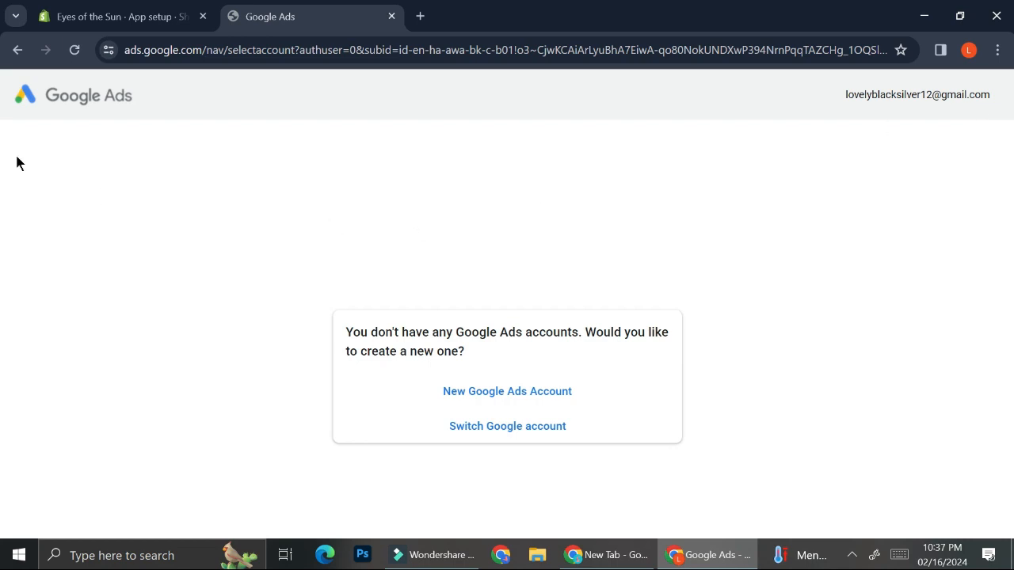
pyautogui.click(89, 16)
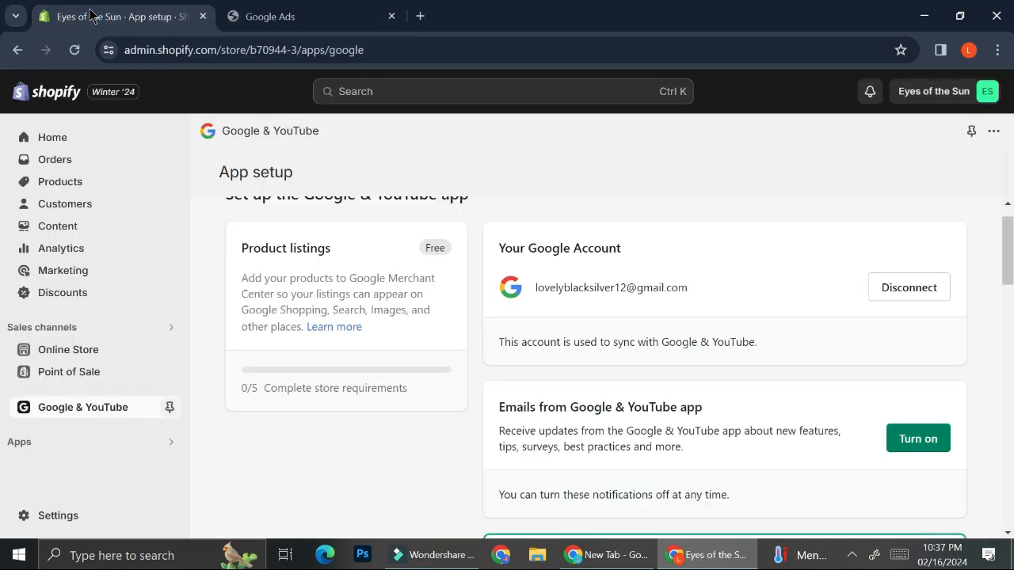
pyautogui.click(264, 16)
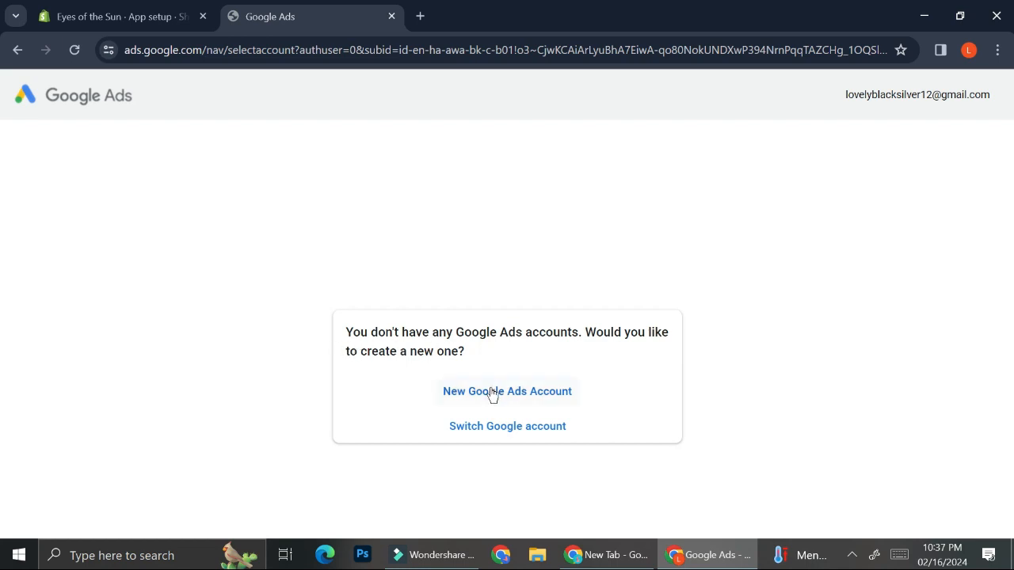
pyautogui.click(748, 361)
pyautogui.click(557, 395)
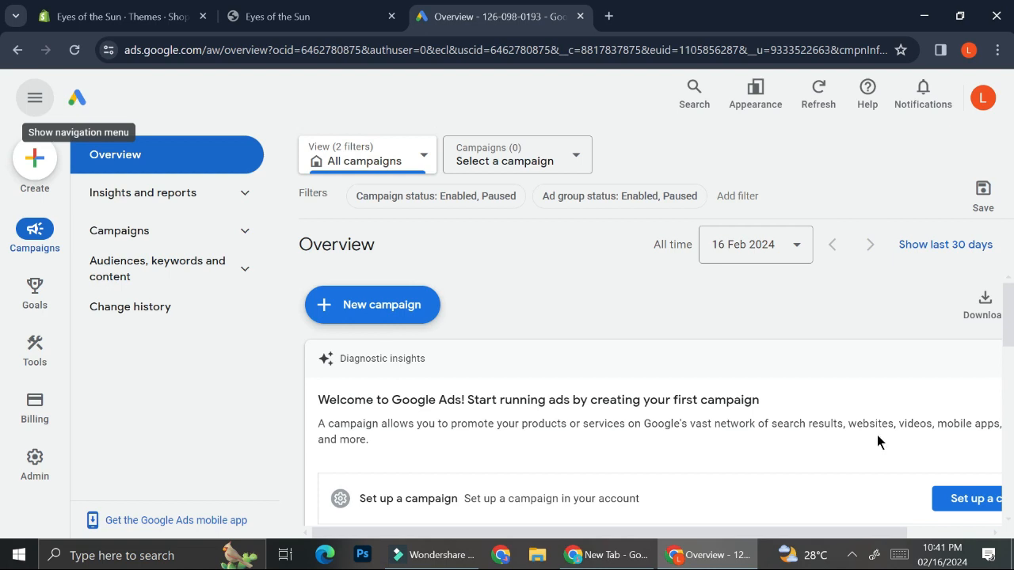
# Step: Start a new campaign and choose Leads as its objective
pyautogui.click(391, 309)
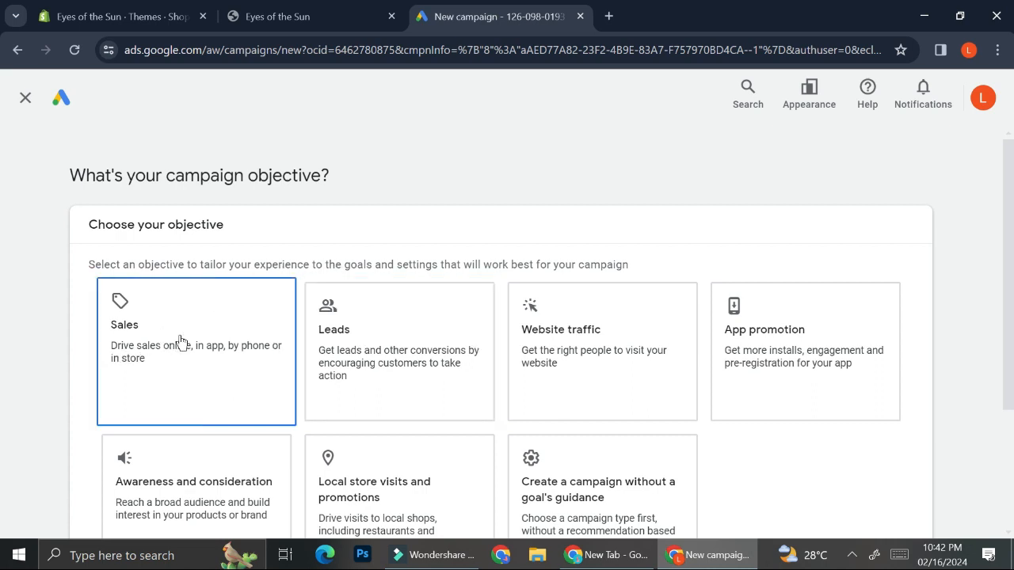
pyautogui.scroll(-1, 179, 340)
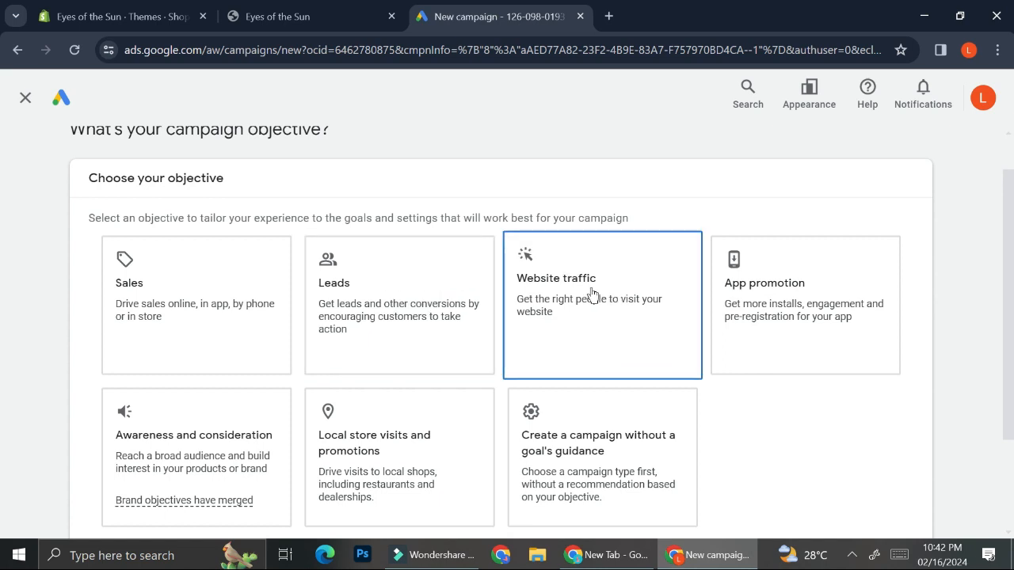
pyautogui.scroll(-1, 593, 295)
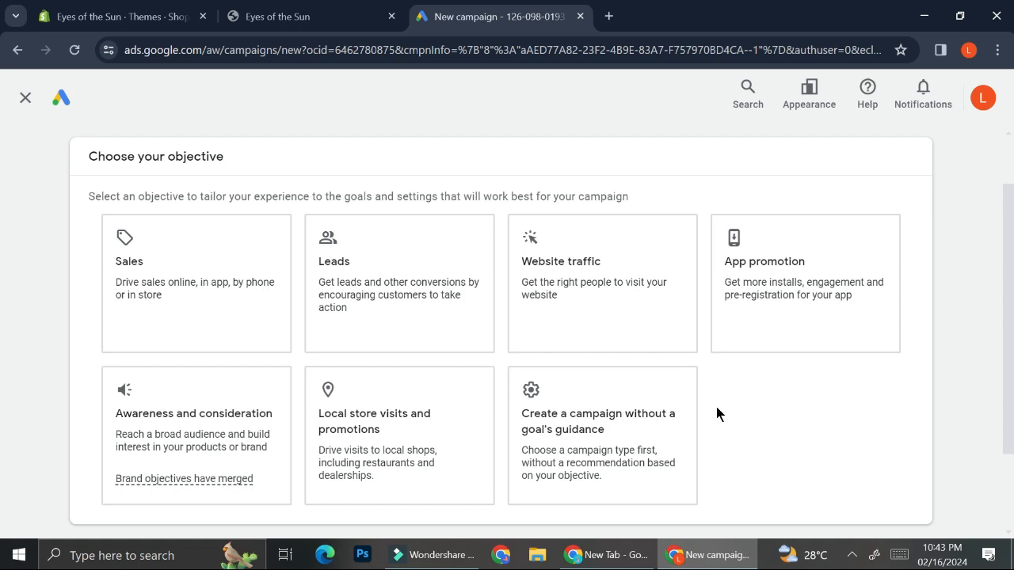
pyautogui.click(420, 273)
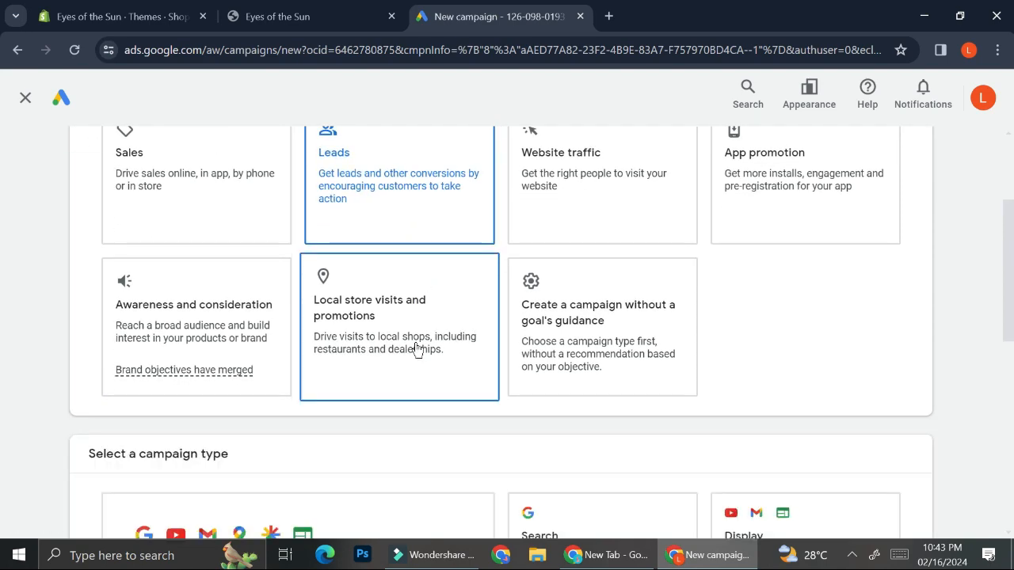
# Step: Review the available campaign types and select Search for the leads campaign
pyautogui.scroll(-5, 448, 467)
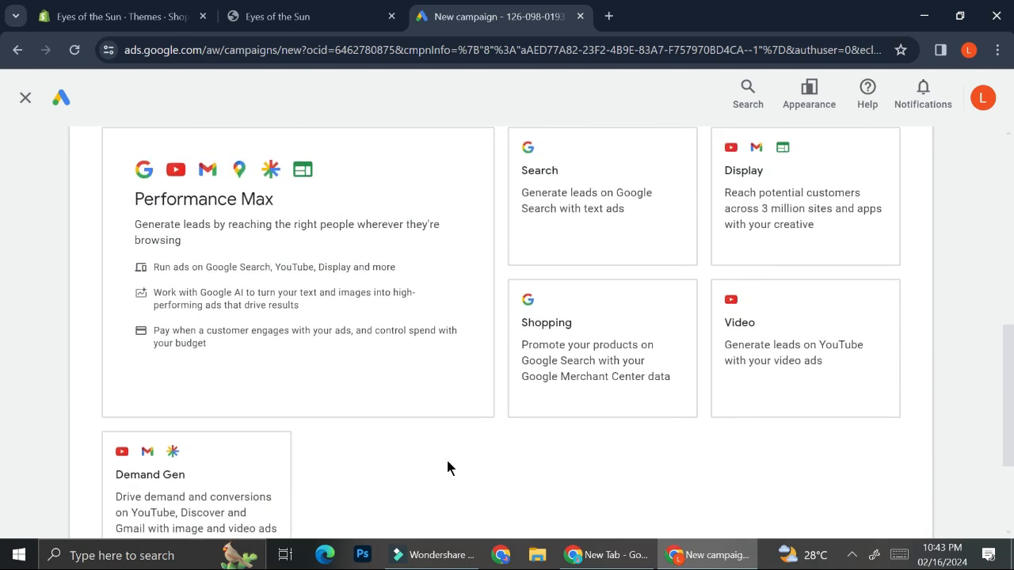
pyautogui.scroll(2, 448, 468)
pyautogui.scroll(-1, 448, 468)
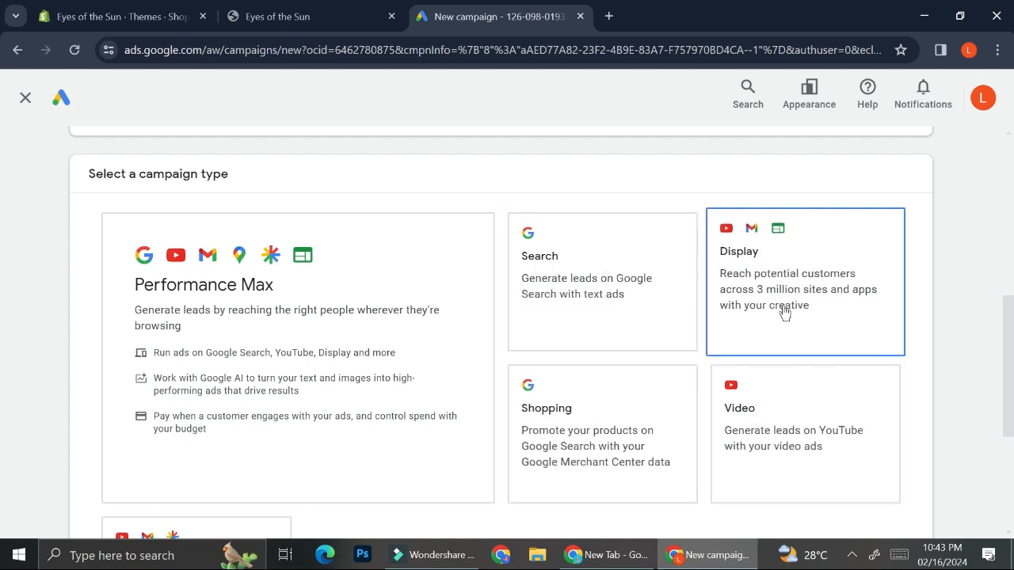
pyautogui.scroll(-2, 783, 310)
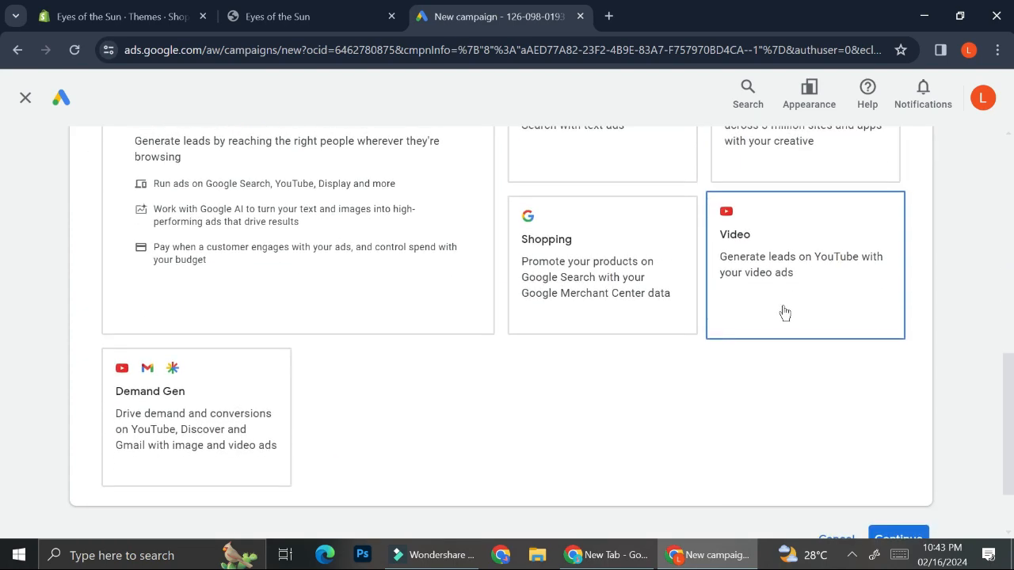
pyautogui.scroll(1, 222, 466)
pyautogui.scroll(1, 549, 357)
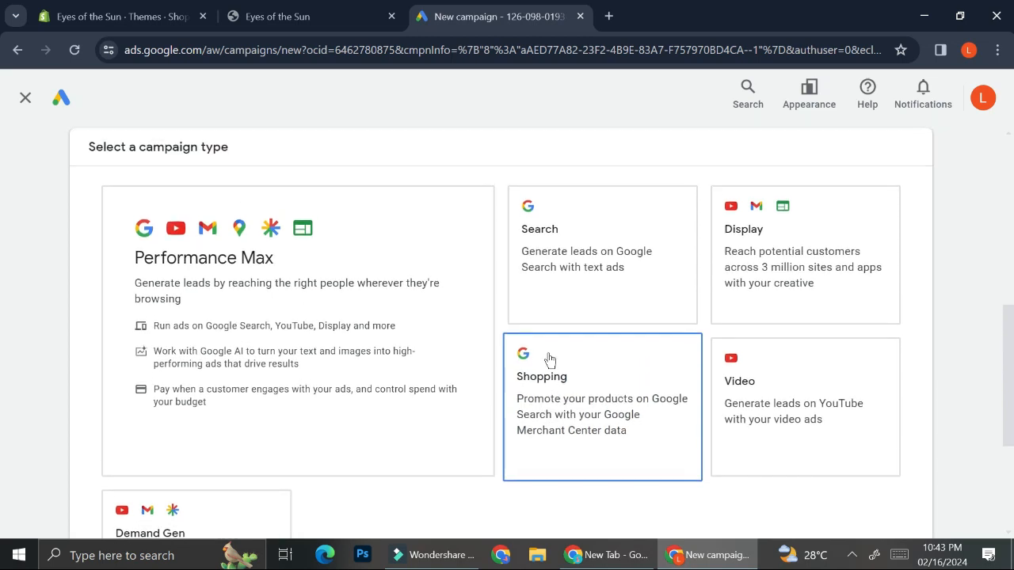
pyautogui.click(616, 231)
pyautogui.scroll(-3, 566, 287)
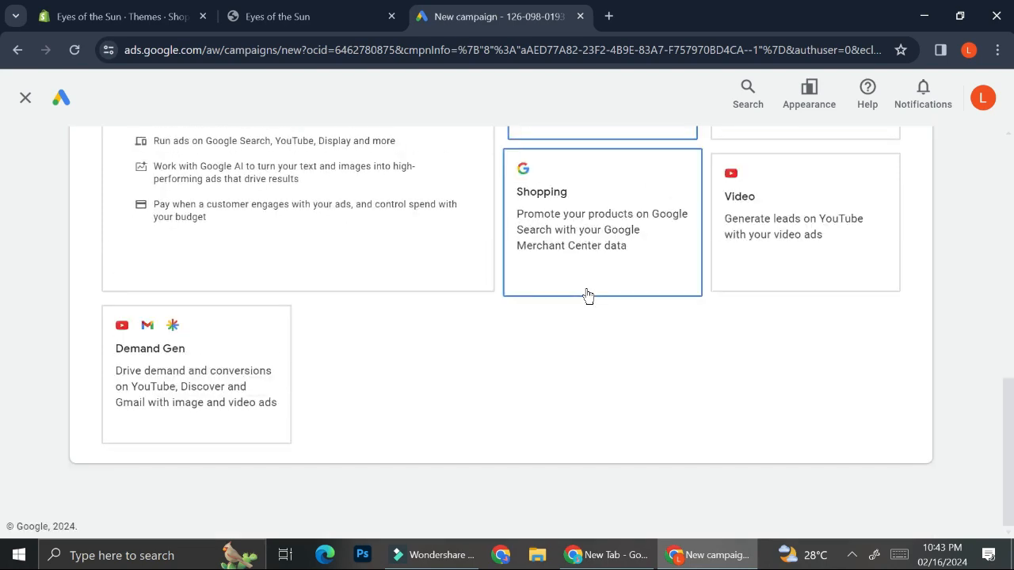
pyautogui.scroll(1, 587, 295)
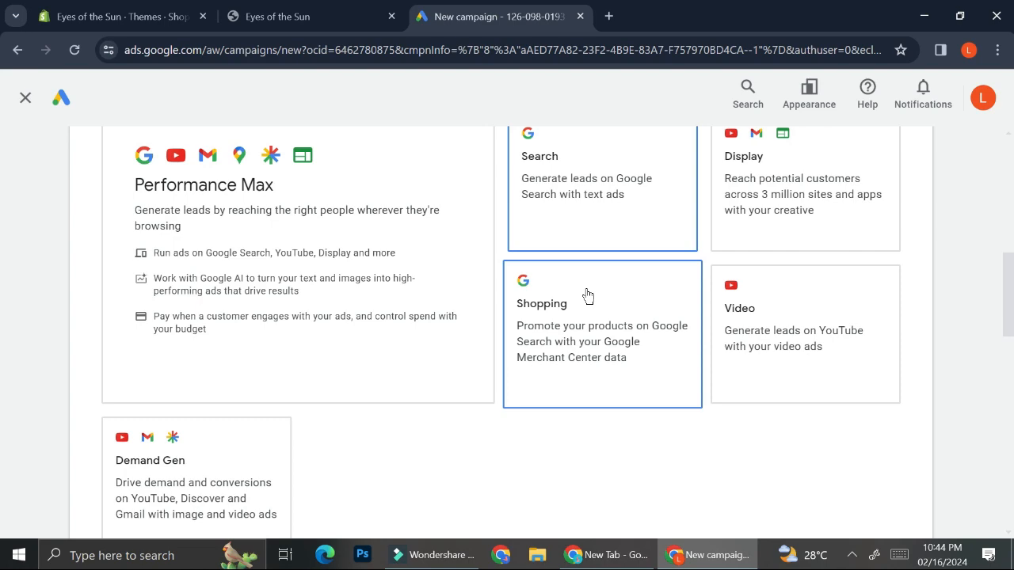
pyautogui.click(626, 194)
pyautogui.scroll(-3, 616, 425)
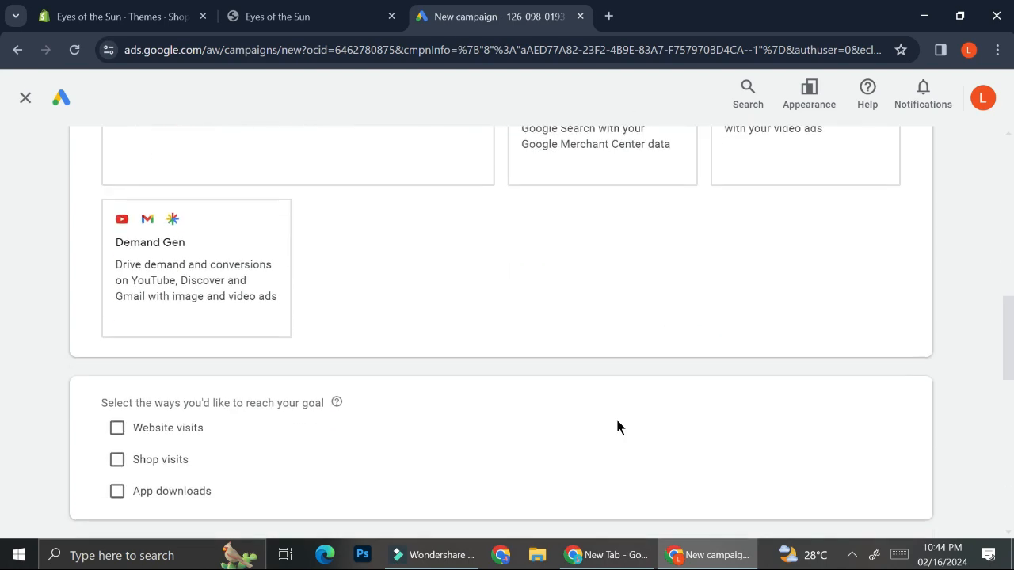
pyautogui.scroll(-2, 617, 426)
pyautogui.scroll(-1, 618, 426)
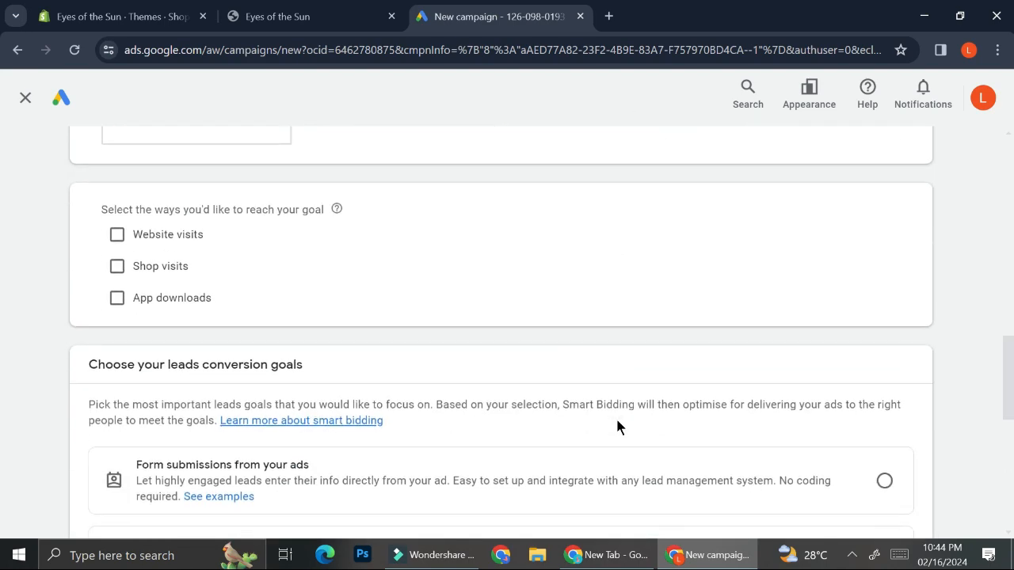
pyautogui.scroll(-1, 235, 253)
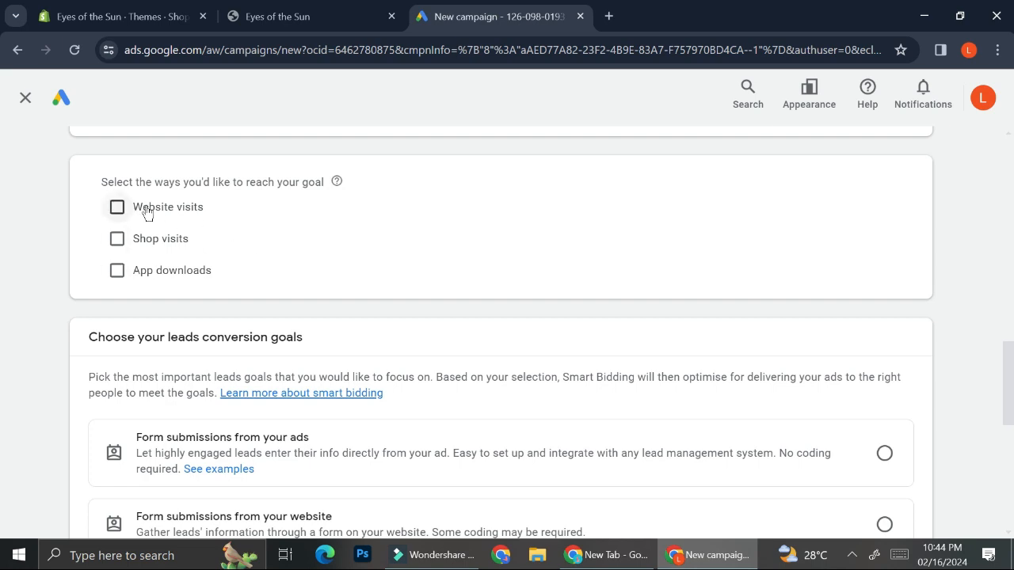
pyautogui.click(120, 208)
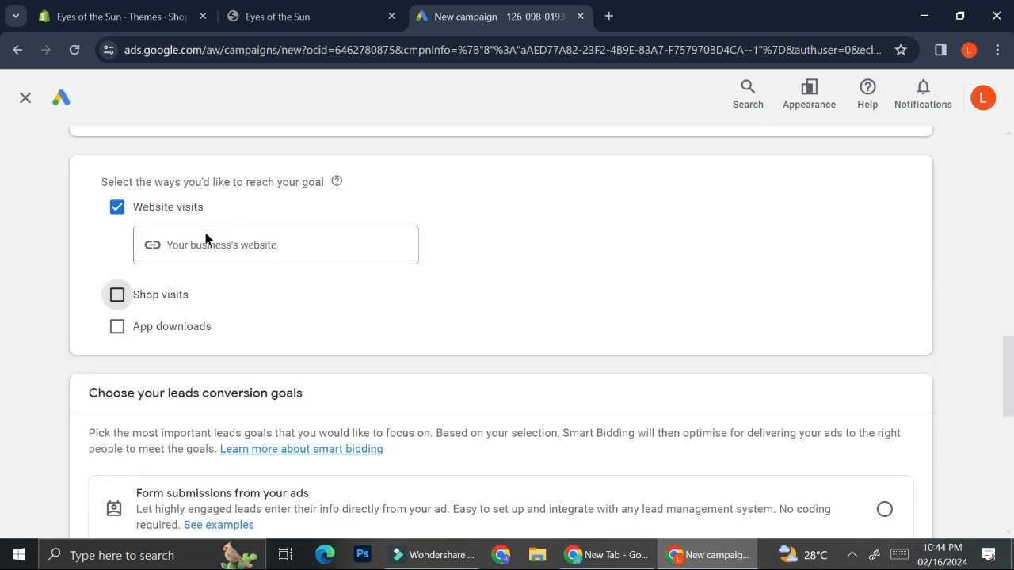
pyautogui.click(301, 245)
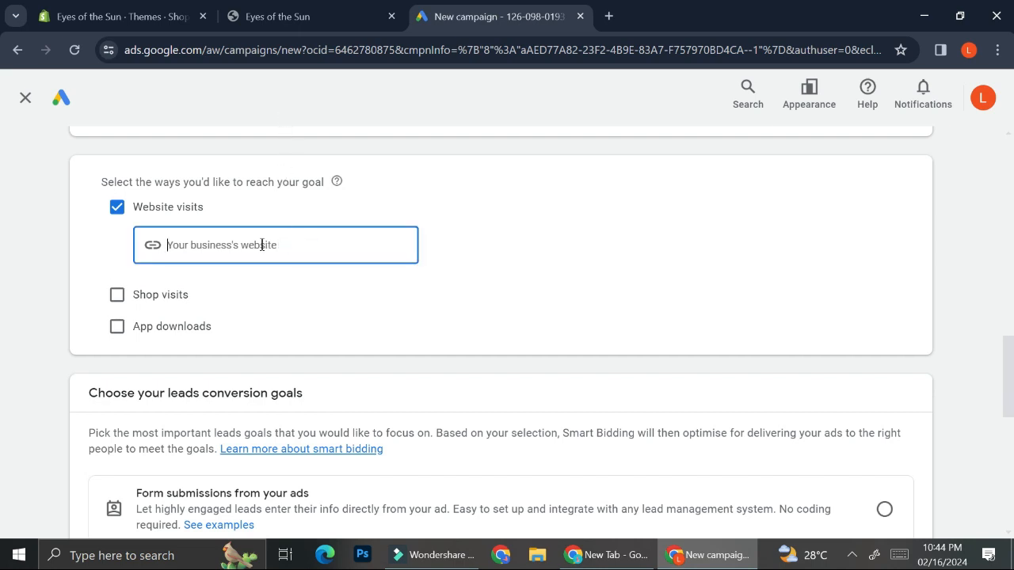
pyautogui.write('https://b70944-3.myshopify.com/')
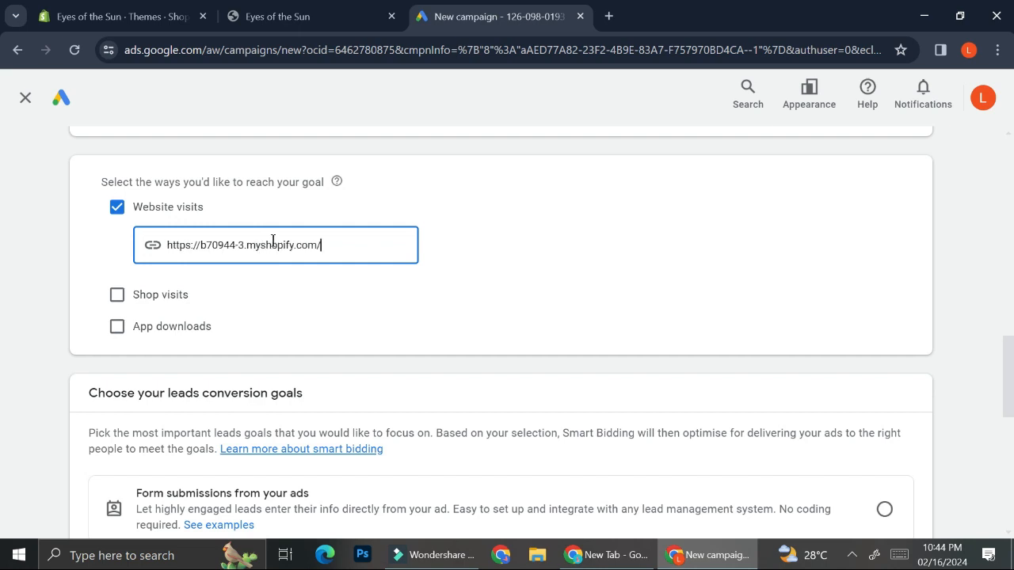
# Step: Review the full list of leads conversion goals and select Outbound click as the campaign's conversion goal
pyautogui.scroll(-2, 274, 288)
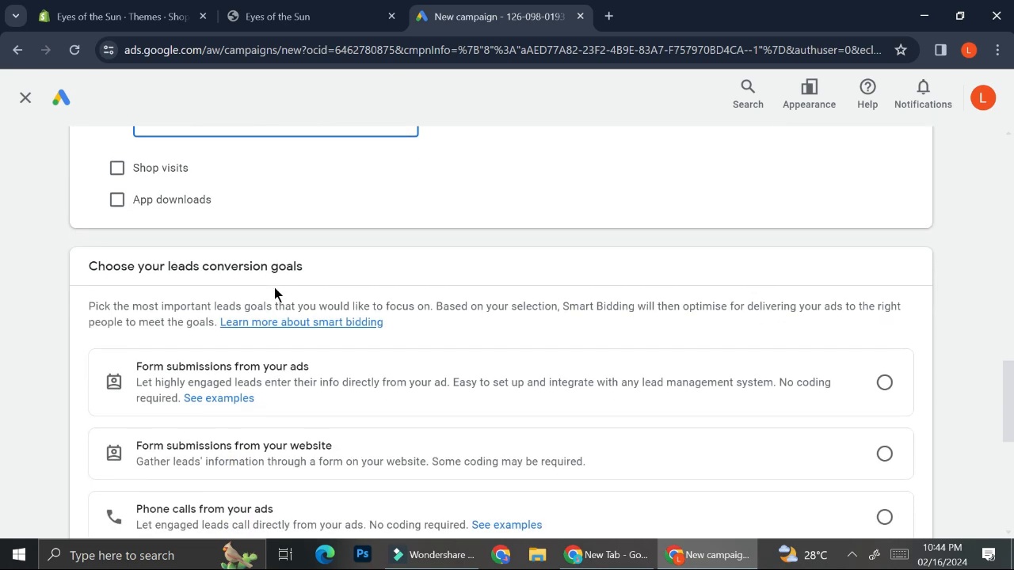
pyautogui.scroll(-1, 274, 288)
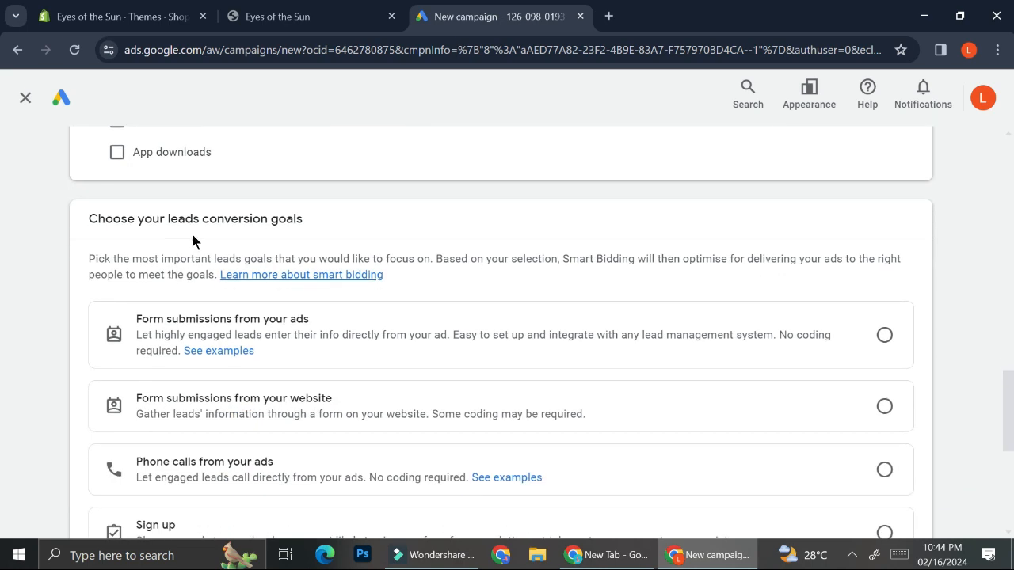
pyautogui.scroll(-1, 323, 300)
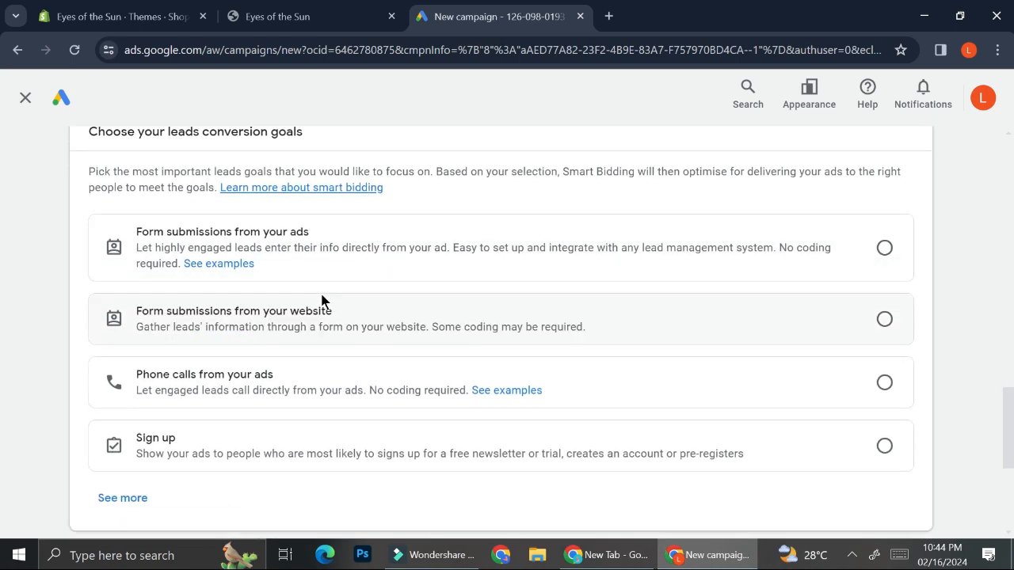
pyautogui.scroll(-1, 323, 301)
pyautogui.scroll(3, 321, 300)
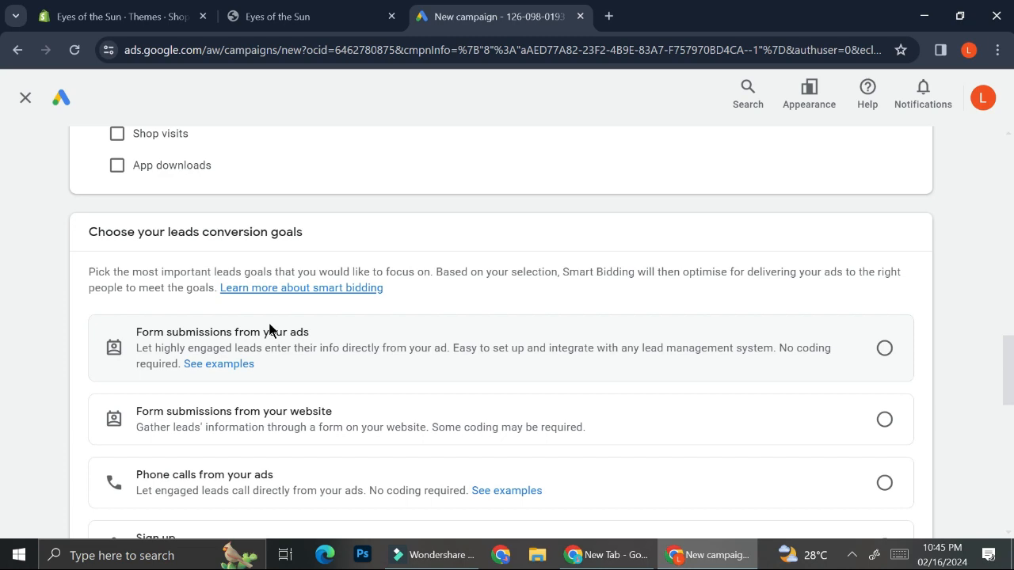
pyautogui.scroll(-2, 292, 353)
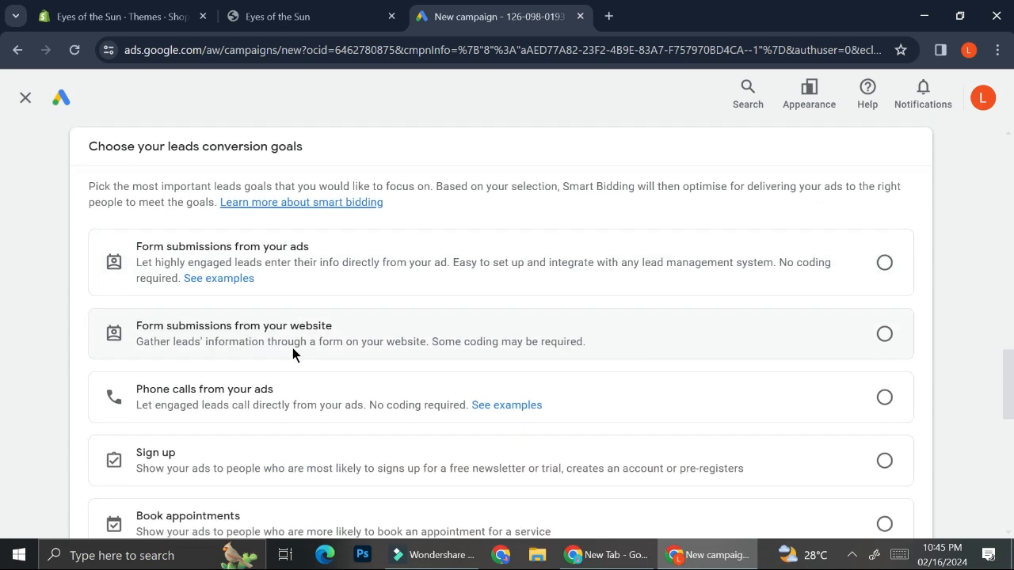
pyautogui.scroll(-2, 262, 350)
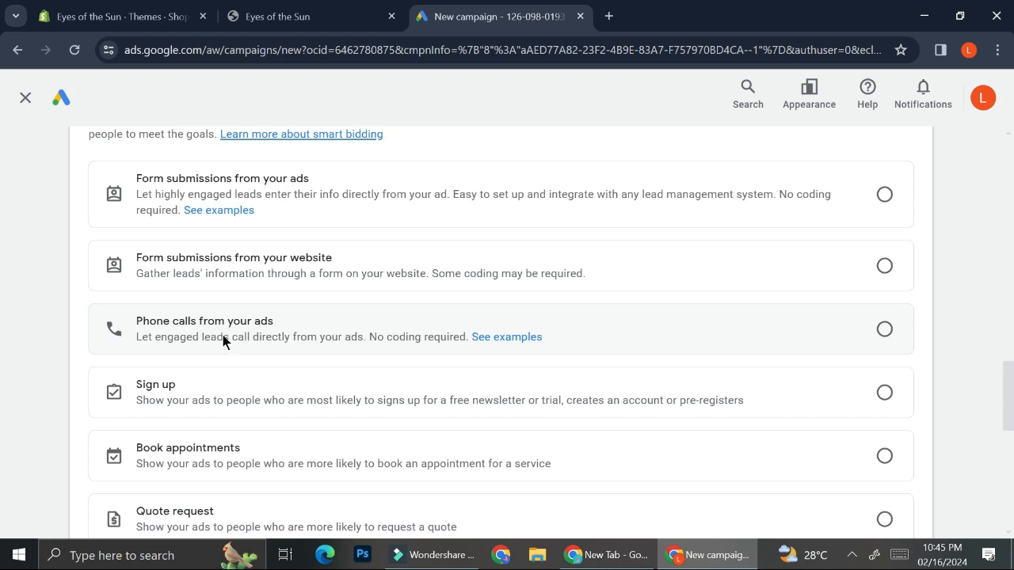
pyautogui.scroll(-1, 225, 339)
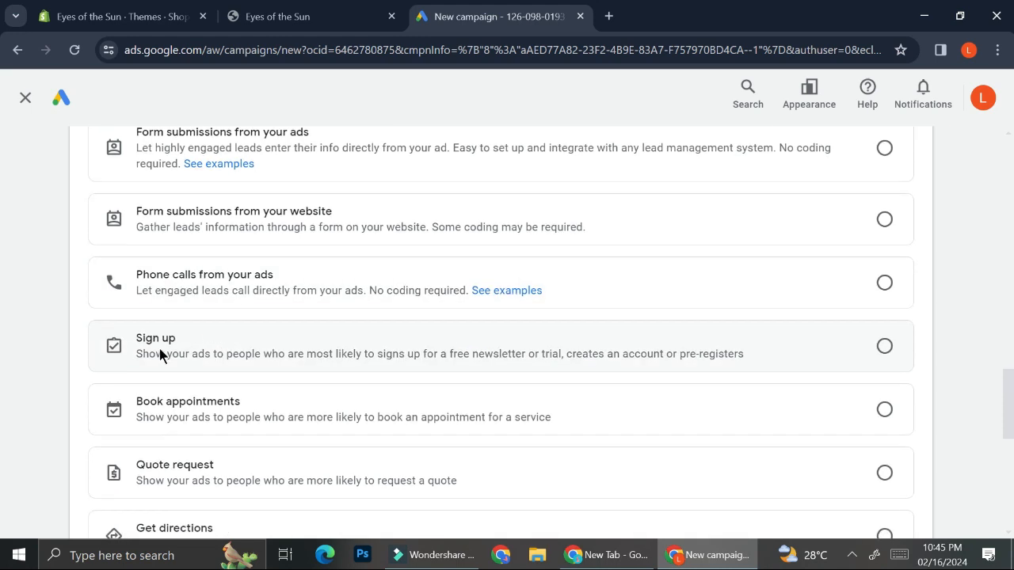
pyautogui.scroll(-2, 207, 355)
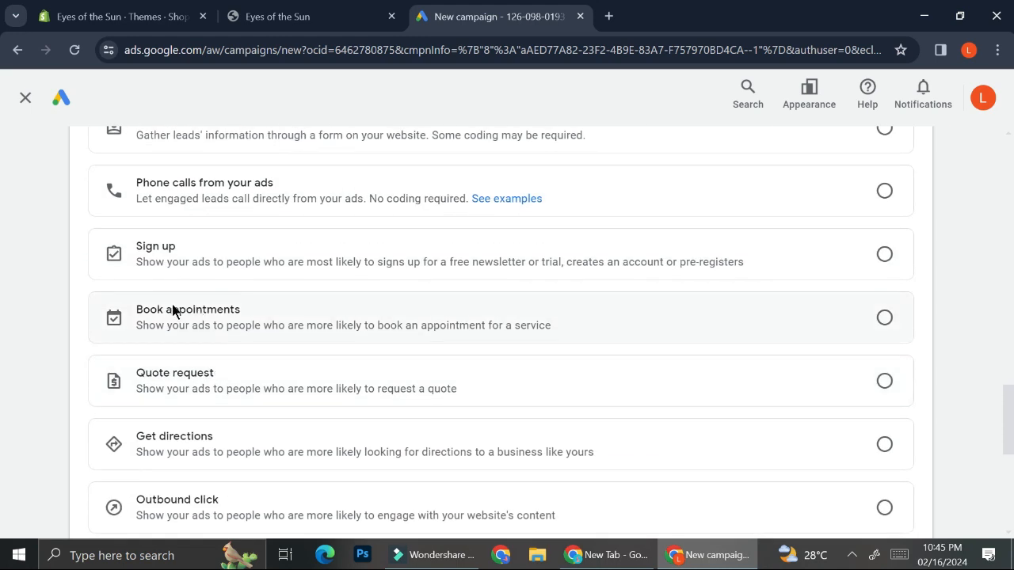
pyautogui.scroll(-2, 203, 388)
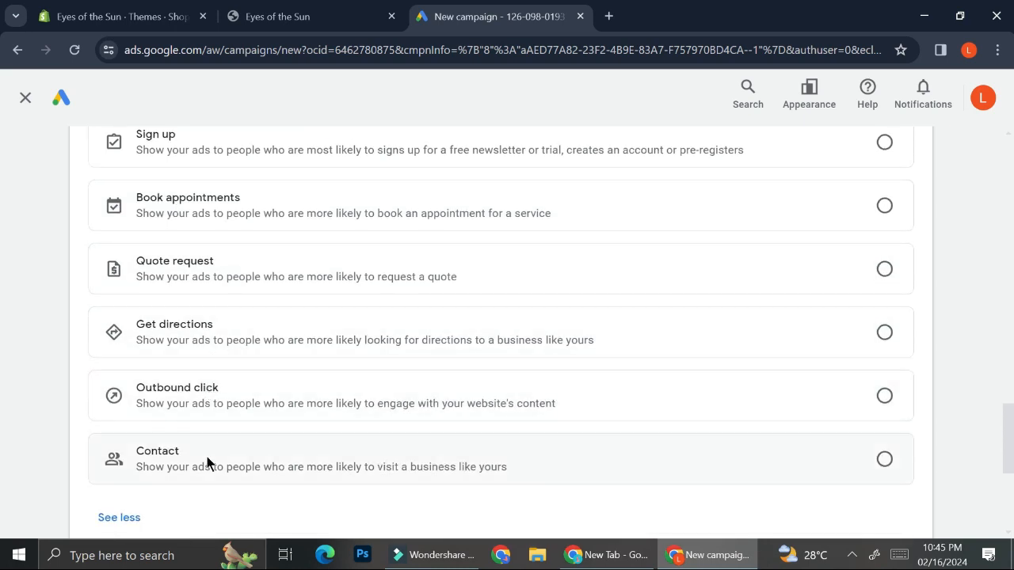
pyautogui.click(739, 398)
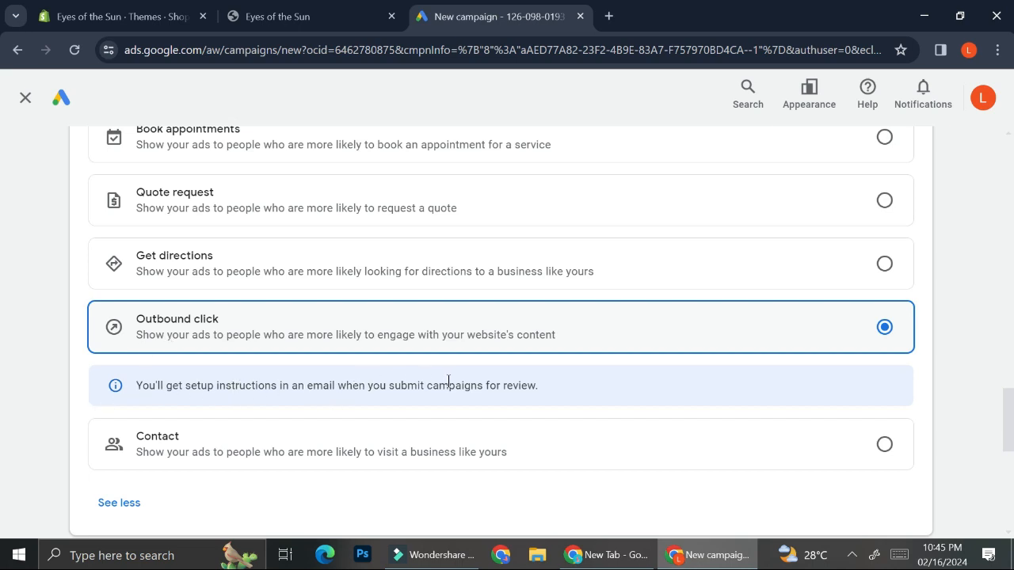
# Step: Rename the campaign as Shopify Ads
pyautogui.scroll(1, 411, 299)
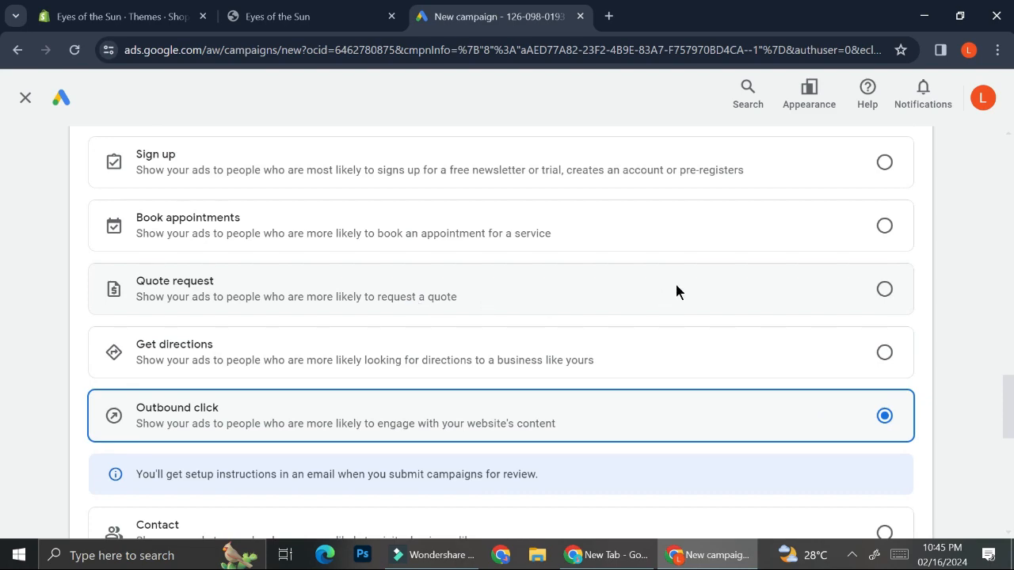
pyautogui.scroll(1, 675, 289)
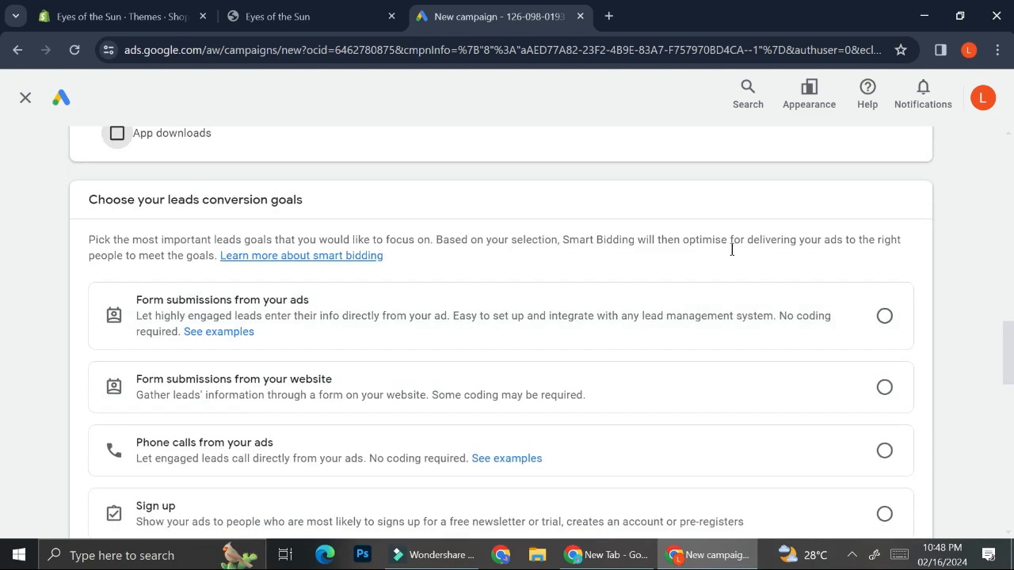
pyautogui.scroll(1, 730, 248)
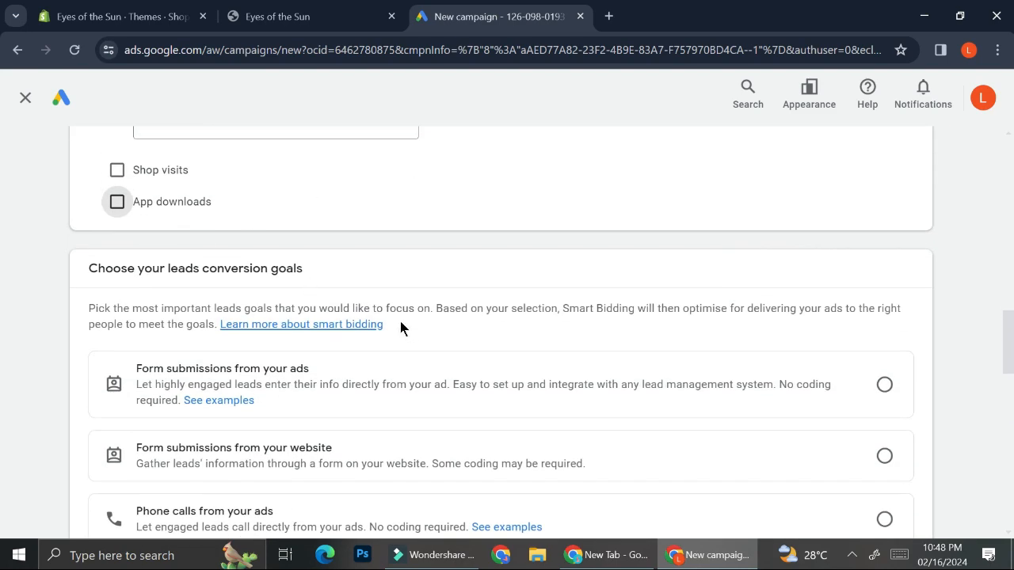
pyautogui.scroll(-6, 400, 325)
pyautogui.scroll(-4, 400, 320)
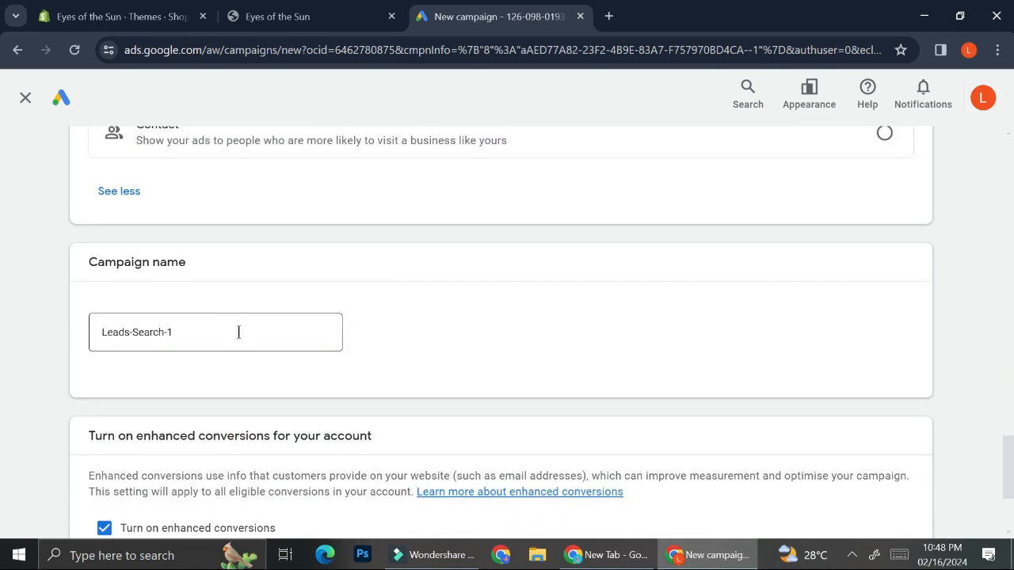
pyautogui.tripleClick(239, 332)
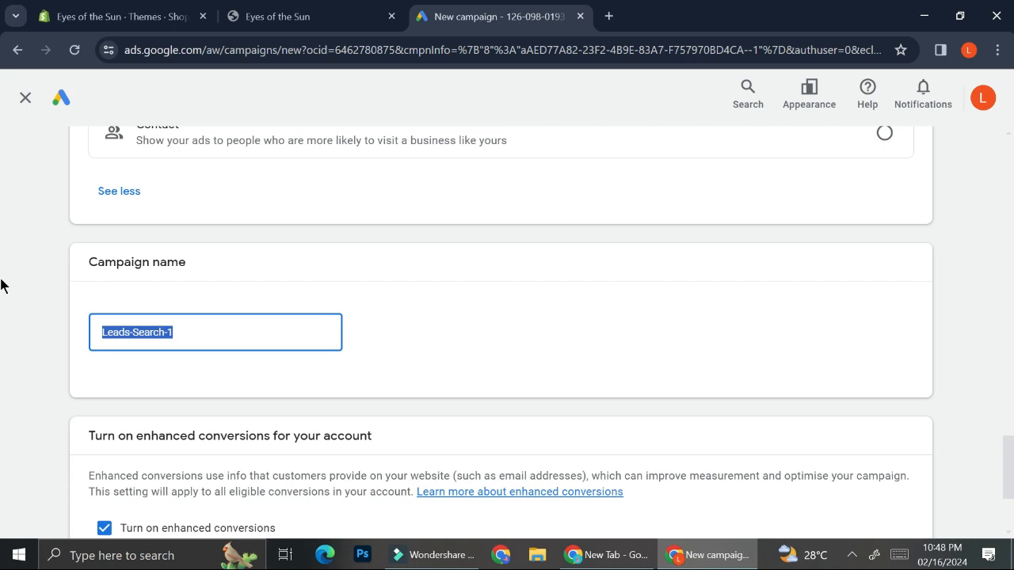
pyautogui.write('Sho')
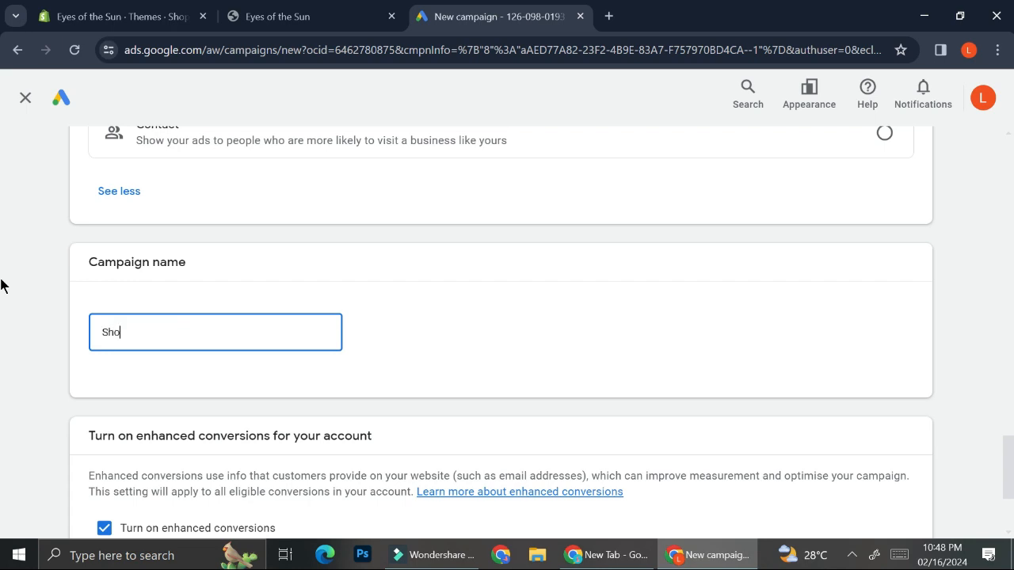
pyautogui.write('pify Ads')
# Step: Keep enhanced conversions turned on, accept the terms and continue to the Bidding settings
pyautogui.scroll(-2, 477, 278)
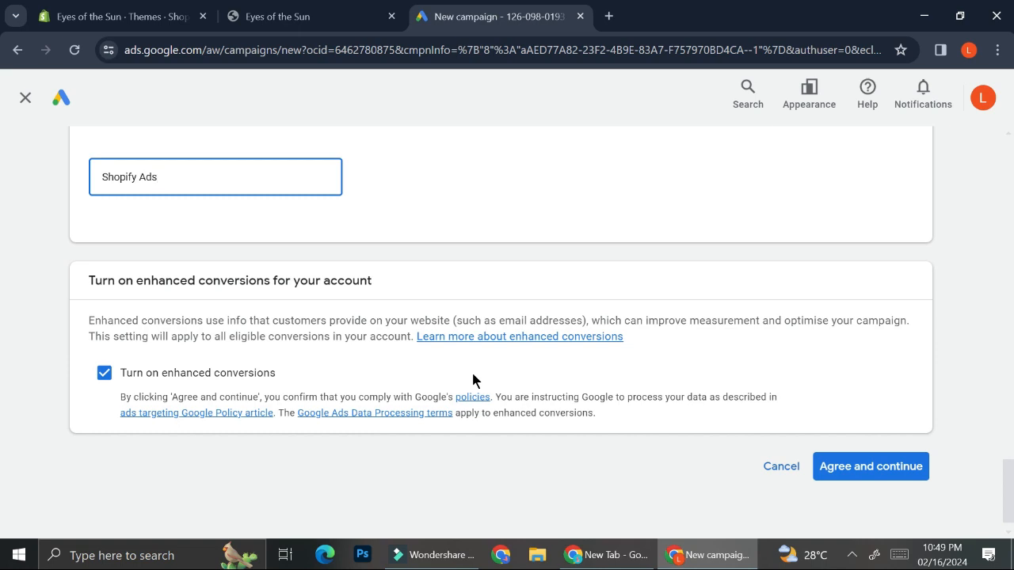
pyautogui.scroll(-1, 848, 435)
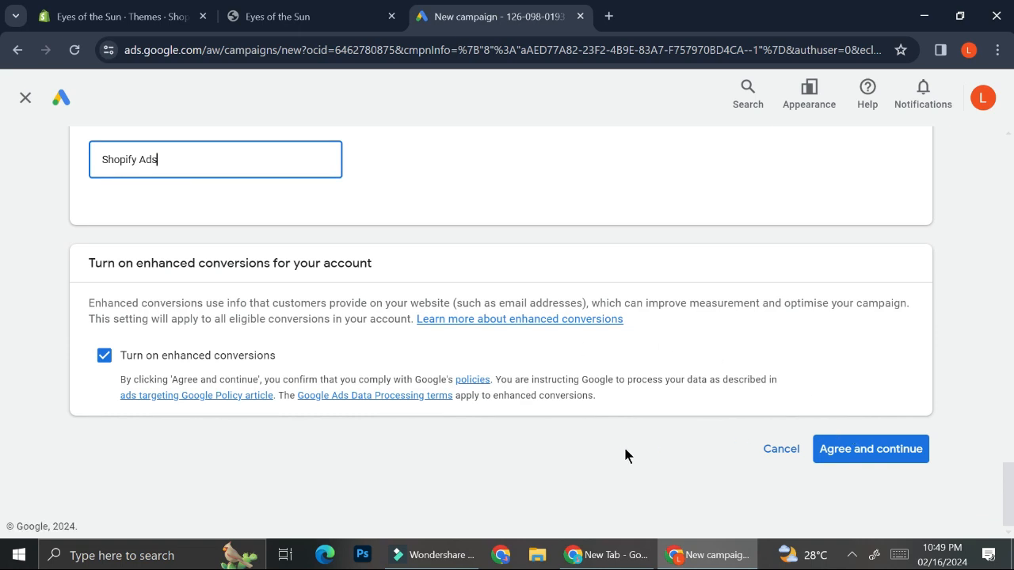
pyautogui.click(848, 449)
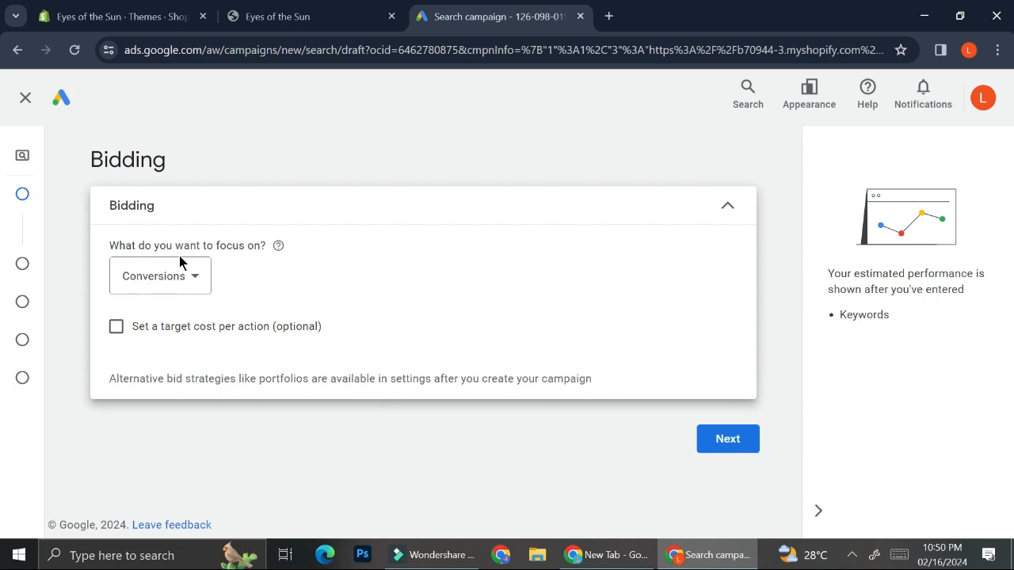
# Step: Review the bidding focus options, keep Conversions as the focus and continue to the campaign settings
pyautogui.click(178, 278)
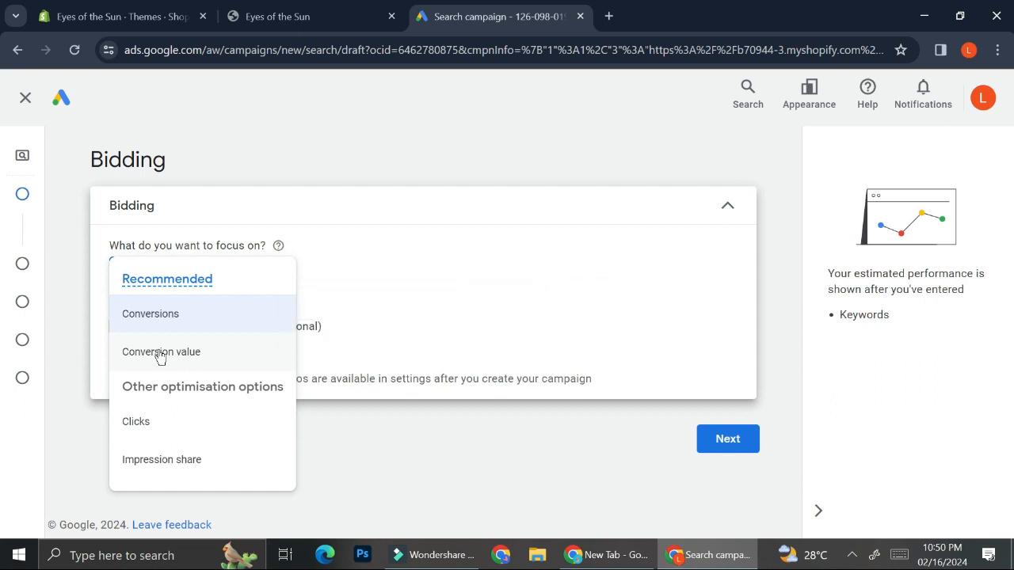
pyautogui.moveTo(160, 358)
pyautogui.moveTo(138, 429)
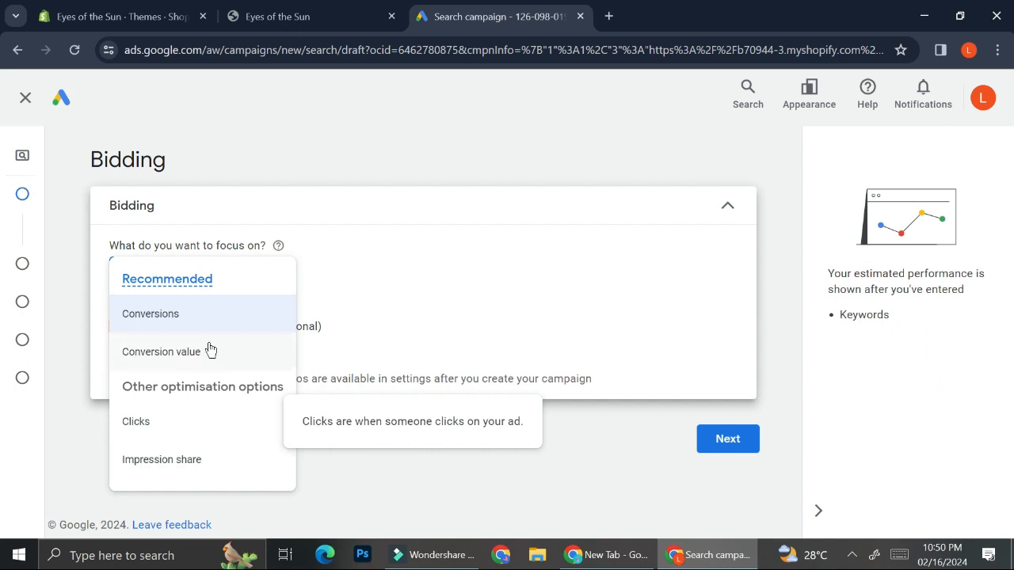
pyautogui.click(208, 316)
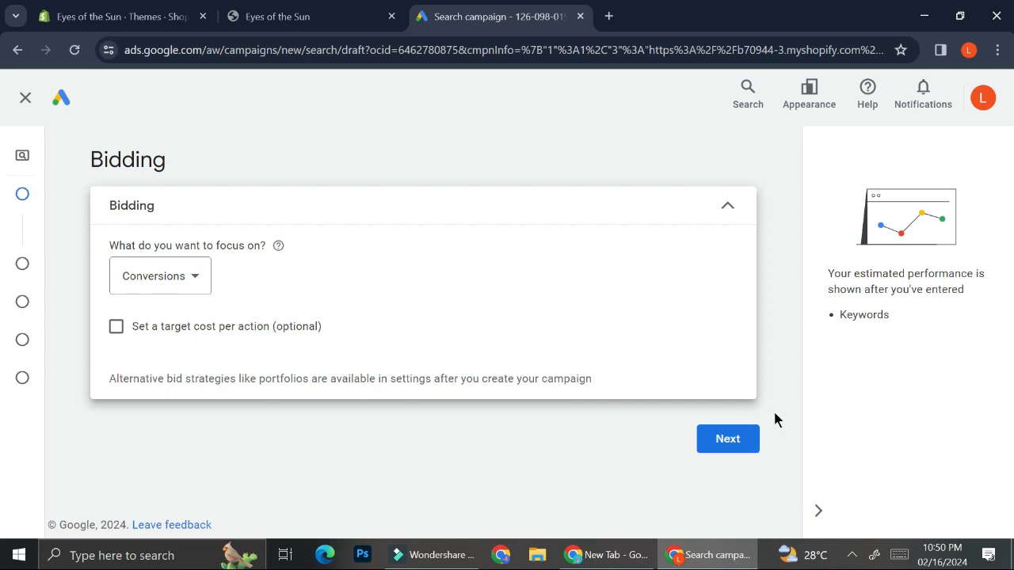
pyautogui.click(727, 442)
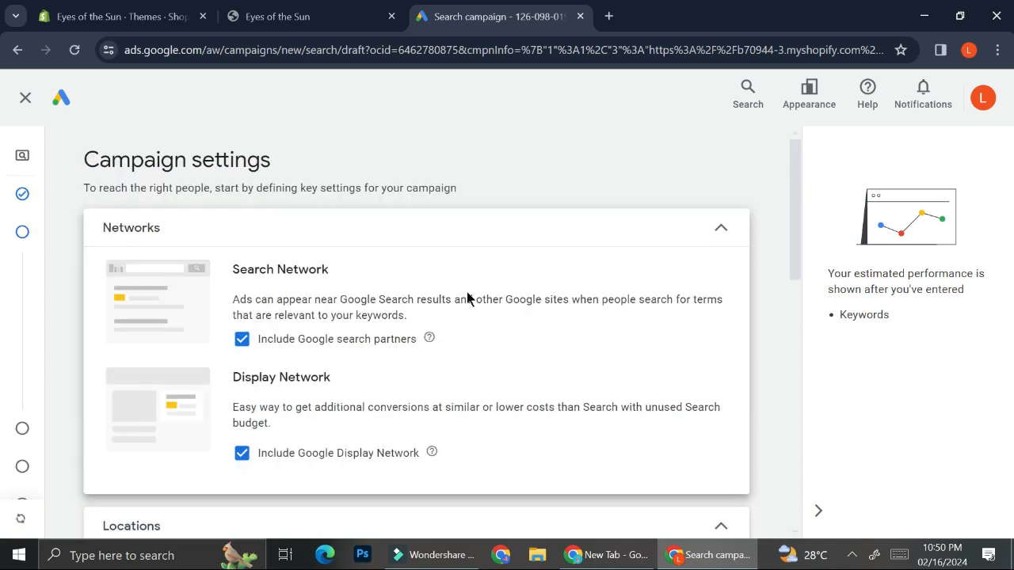
# Step: Review the Search and Display Network settings and the location options, keeping All countries and territories as the target
pyautogui.scroll(-2, 422, 396)
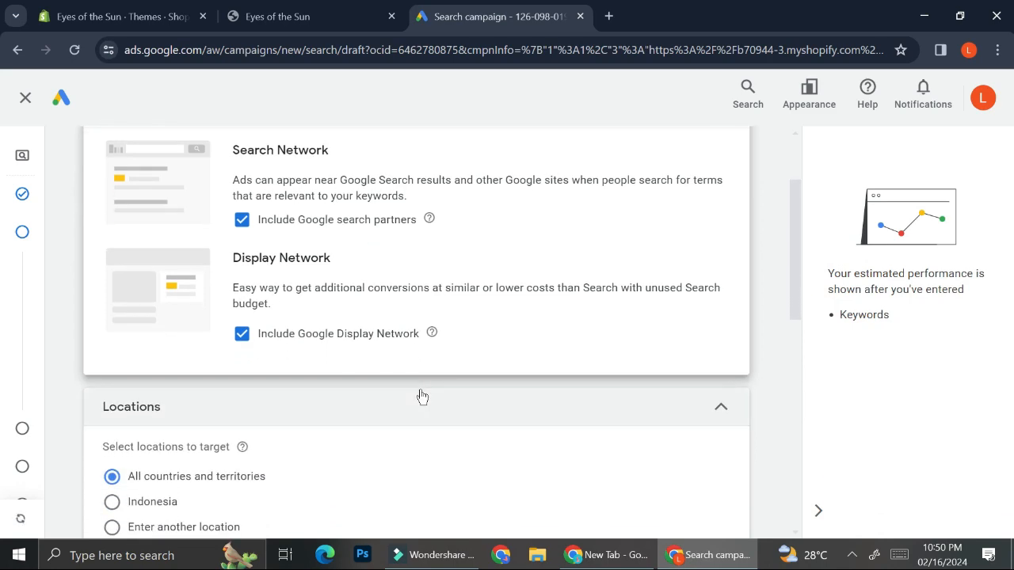
pyautogui.scroll(-1, 422, 396)
pyautogui.scroll(2, 420, 396)
pyautogui.scroll(1, 420, 396)
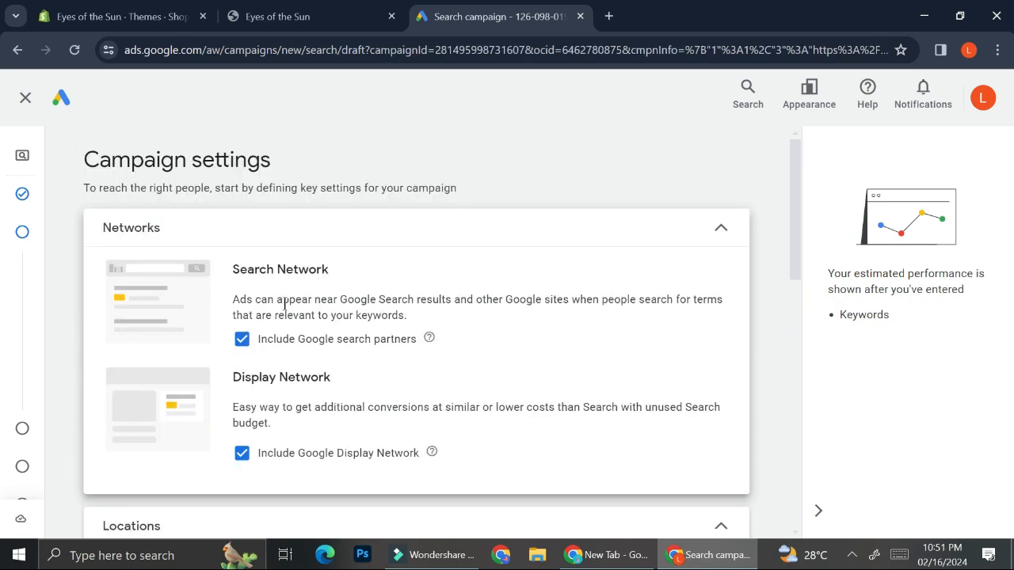
pyautogui.scroll(-2, 287, 305)
pyautogui.scroll(-2, 292, 238)
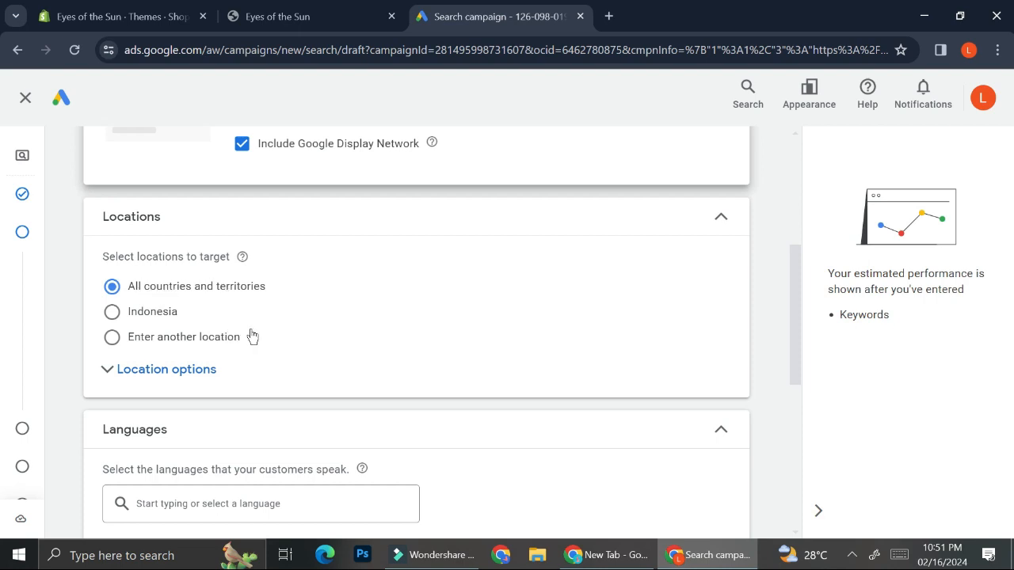
pyautogui.click(176, 346)
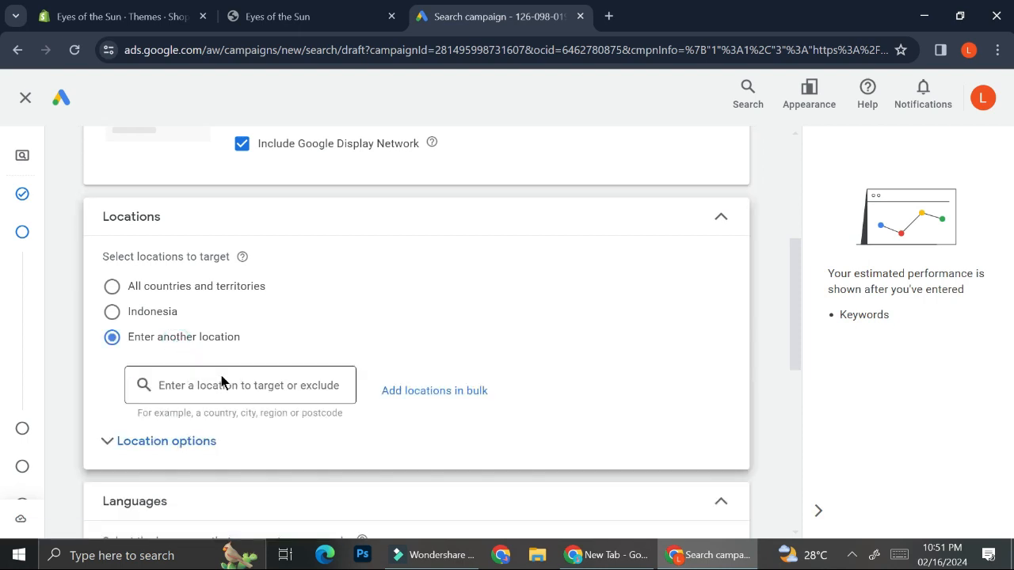
pyautogui.click(170, 285)
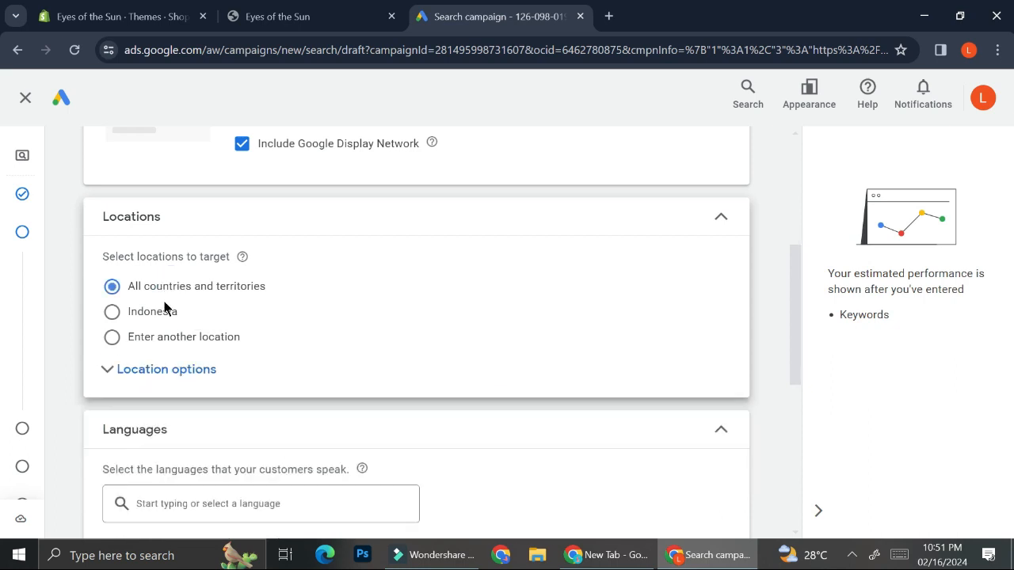
# Step: Keep English, broad match keywords and the additional campaign settings as they are, and continue to Keywords and ads
pyautogui.scroll(-2, 313, 333)
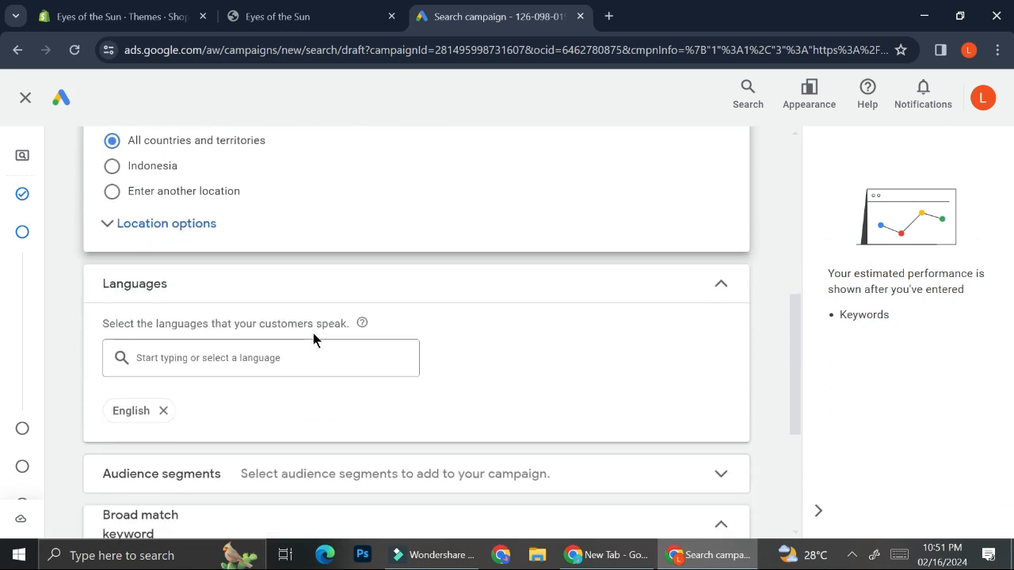
pyautogui.scroll(-1, 313, 333)
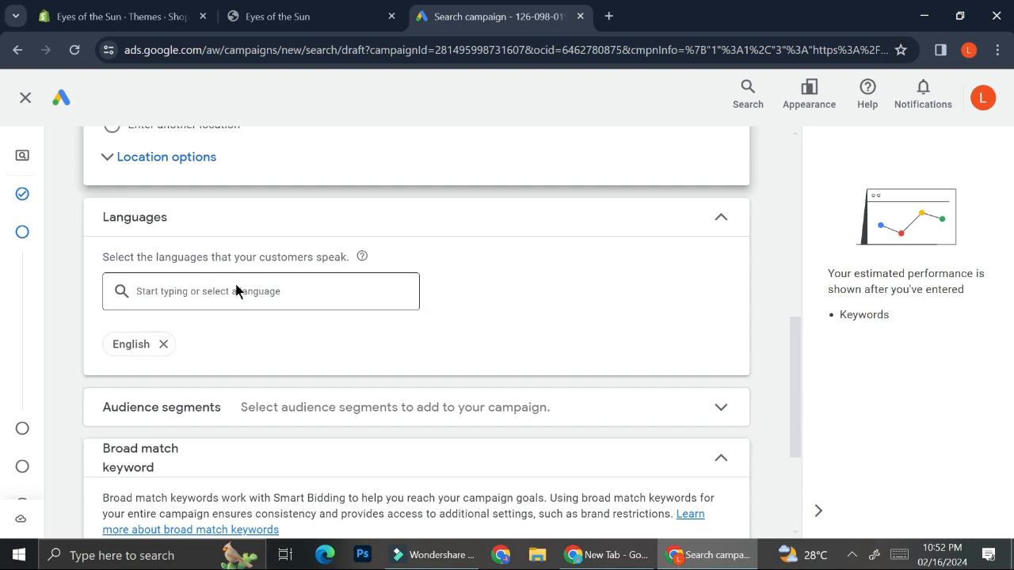
pyautogui.scroll(-2, 197, 355)
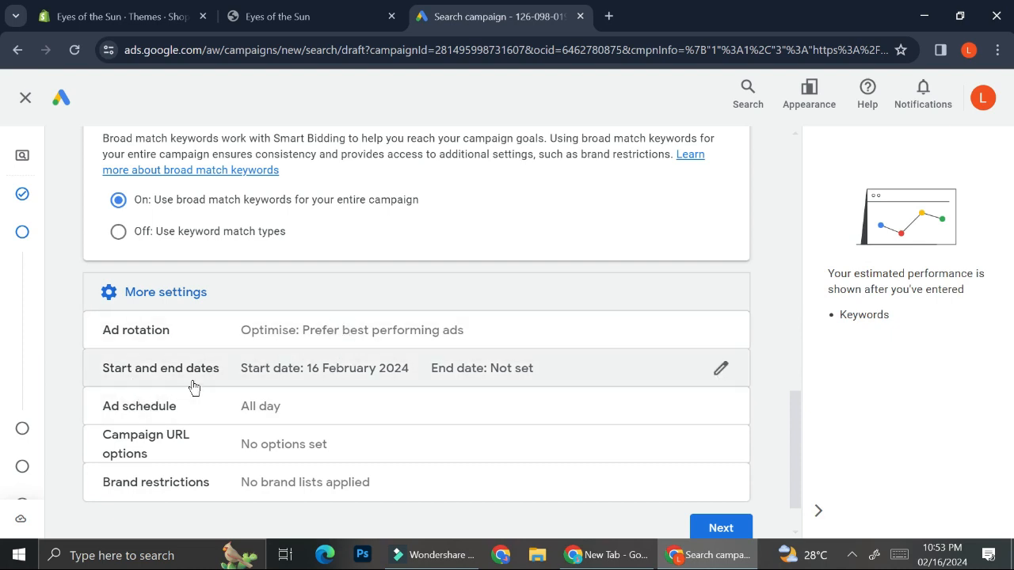
pyautogui.scroll(-1, 210, 378)
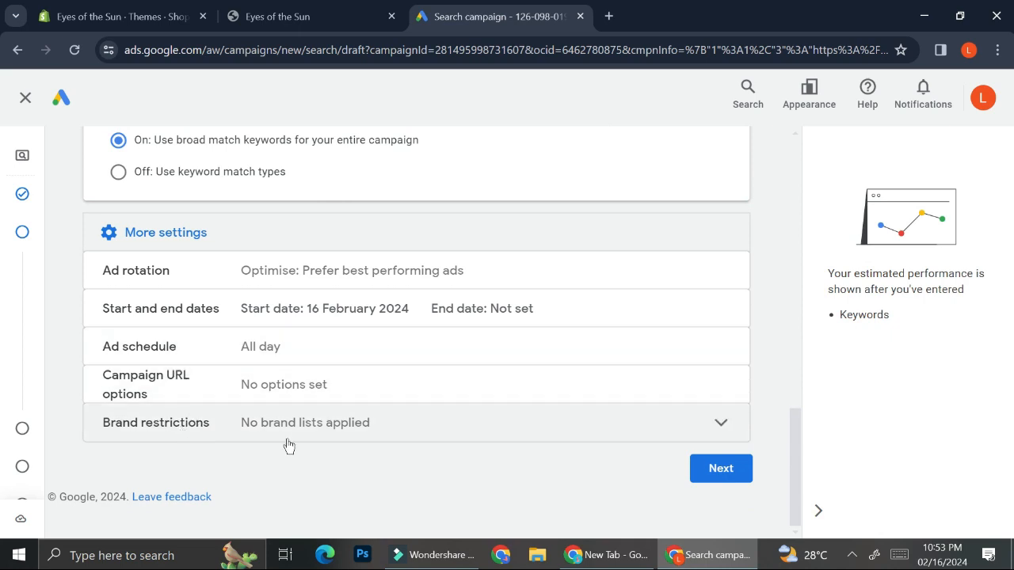
pyautogui.click(697, 462)
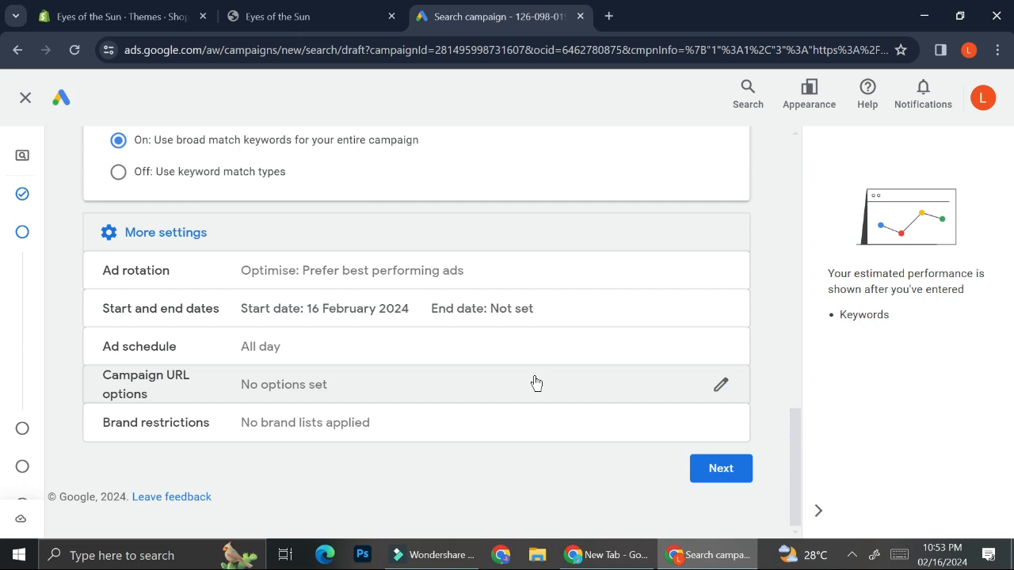
pyautogui.click(707, 469)
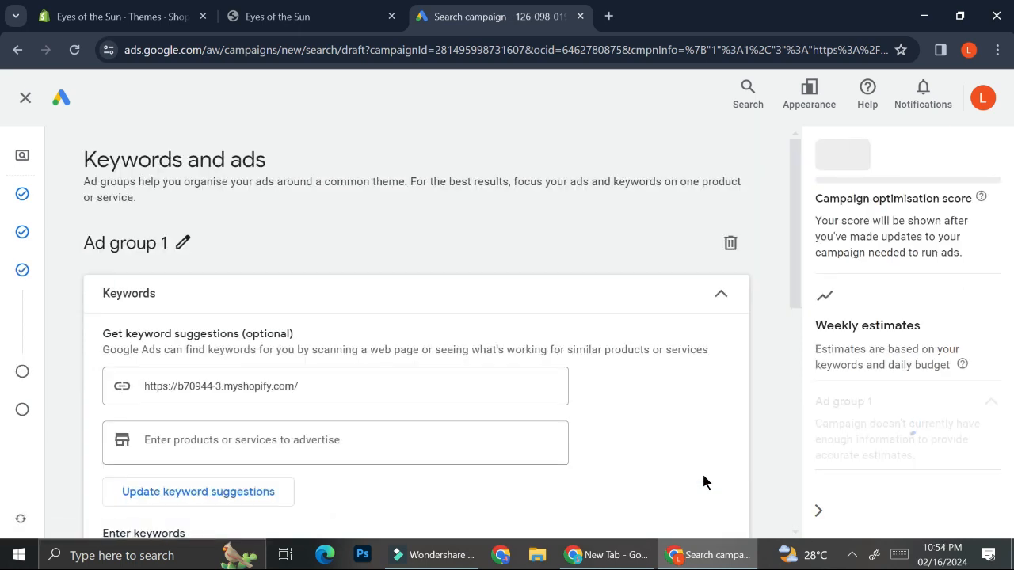
pyautogui.scroll(-1, 258, 242)
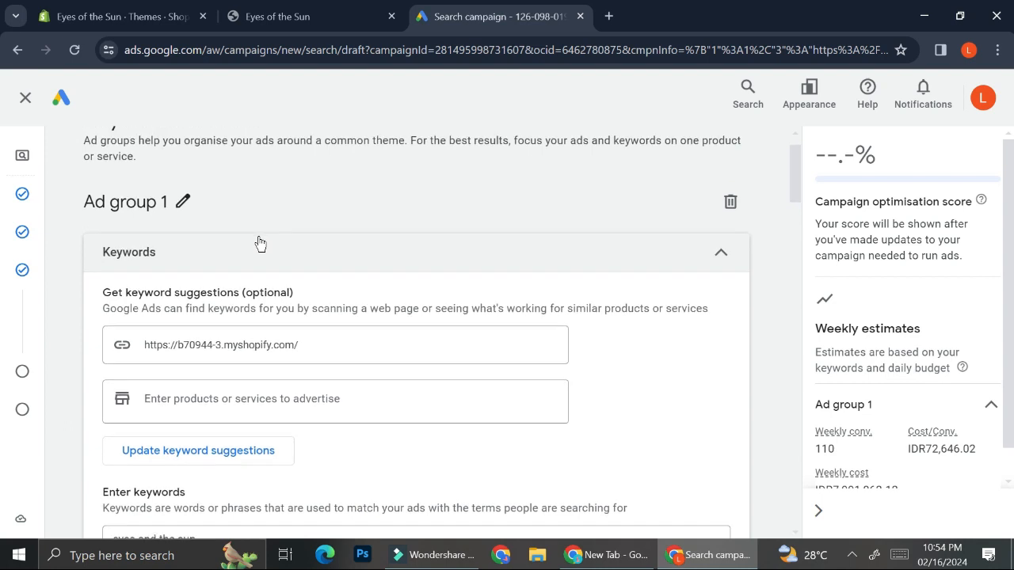
# Step: Review Ad group 1's keyword suggestions and keyword list, and the Ads section with its final URL, display path and preview
pyautogui.scroll(-1, 275, 356)
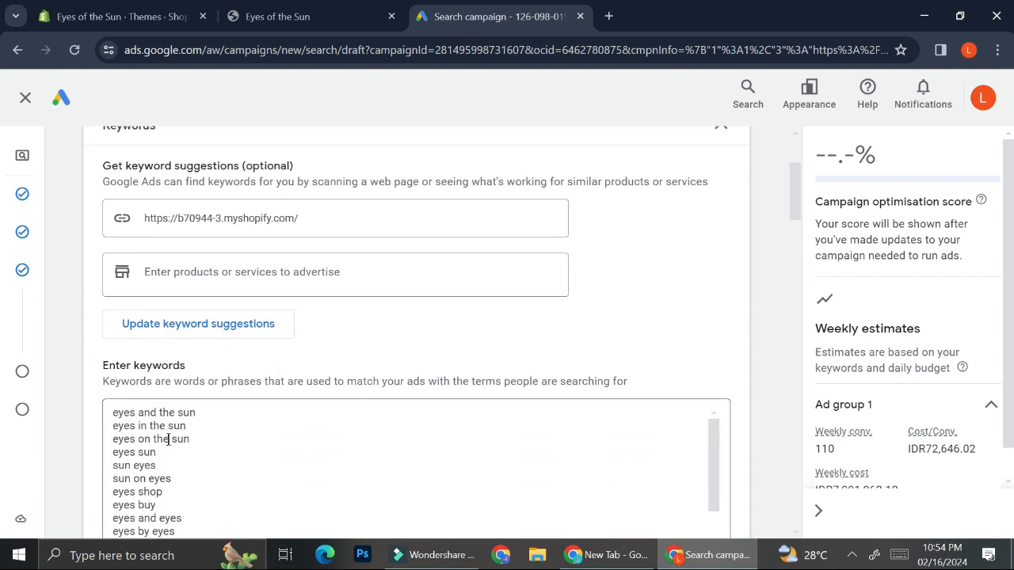
pyautogui.scroll(-5, 317, 341)
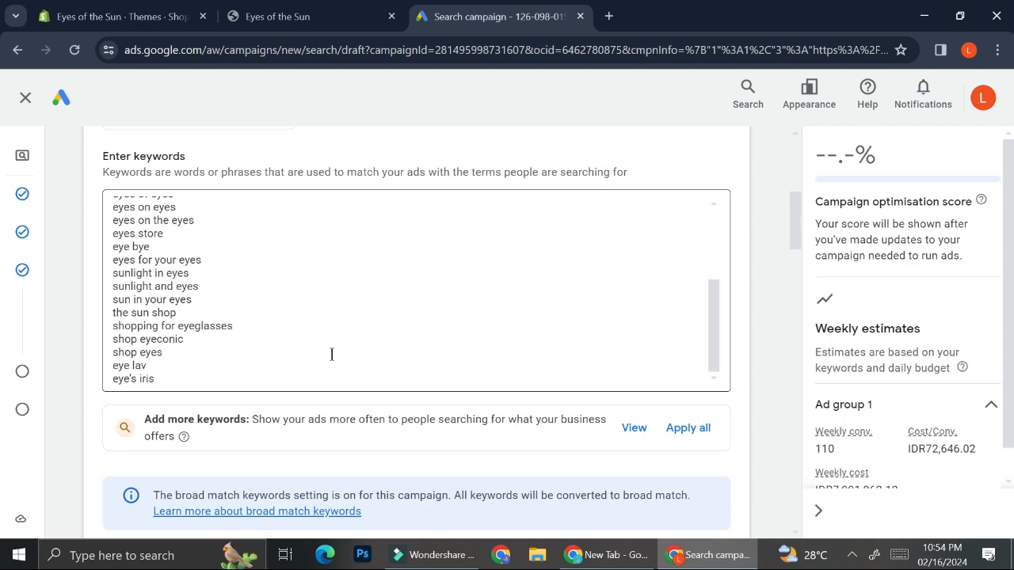
pyautogui.scroll(-5, 326, 361)
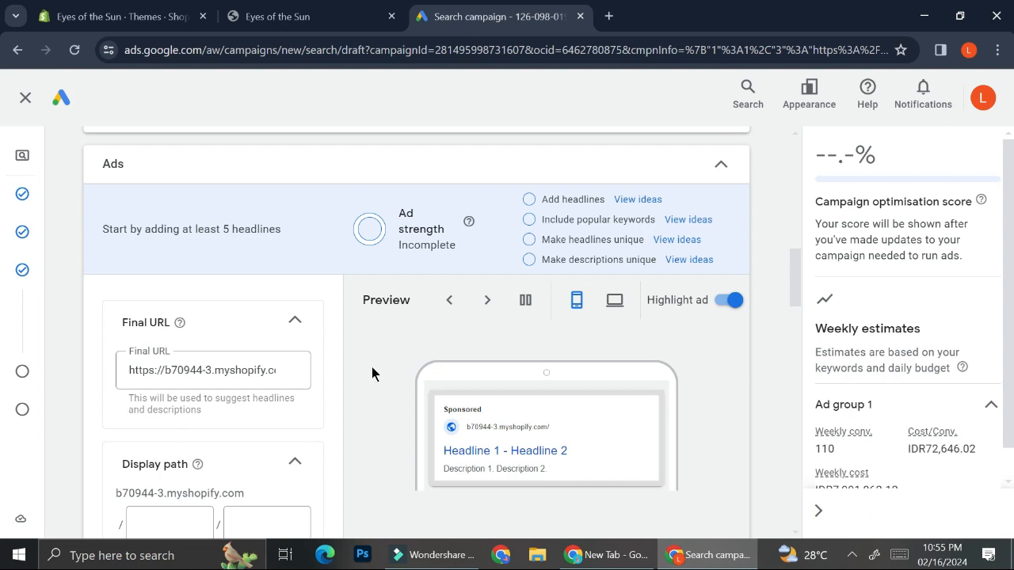
pyautogui.scroll(-3, 355, 422)
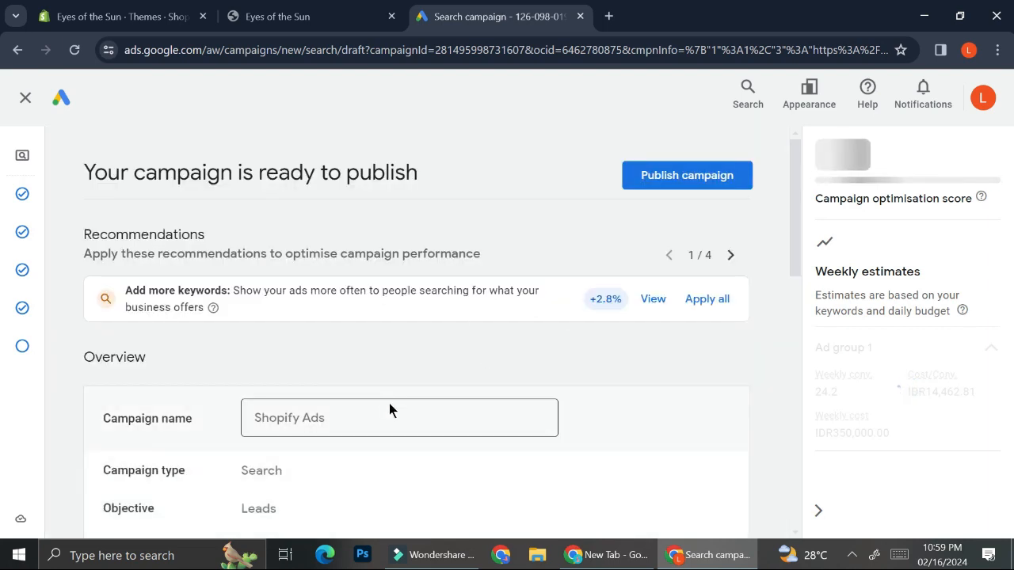
# Step: Review the campaign summary from the overview down to the budget, and try to publish the Shopify Ads campaign
pyautogui.scroll(-2, 388, 409)
pyautogui.scroll(-2, 389, 409)
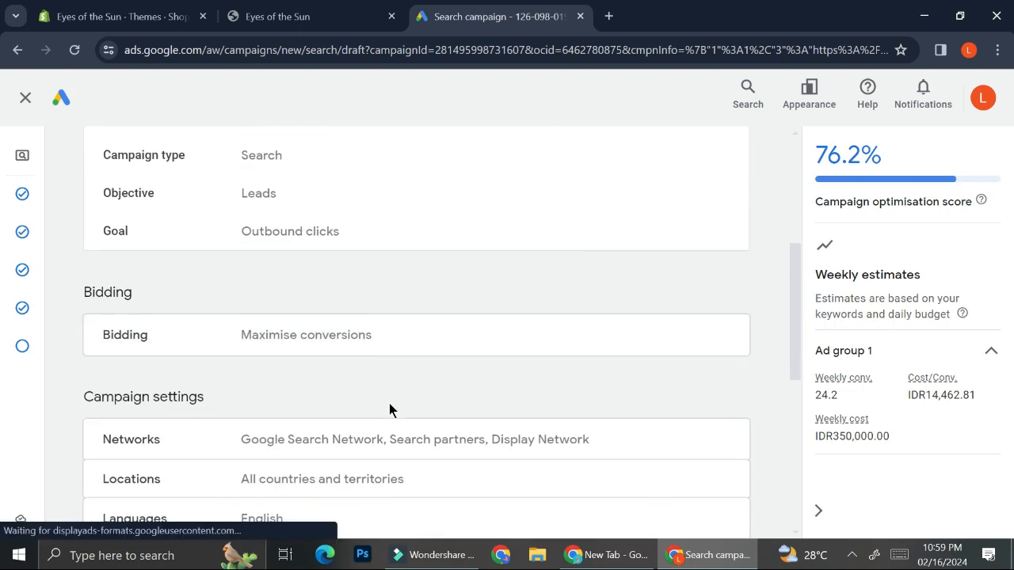
pyautogui.scroll(-2, 389, 410)
pyautogui.scroll(-4, 388, 409)
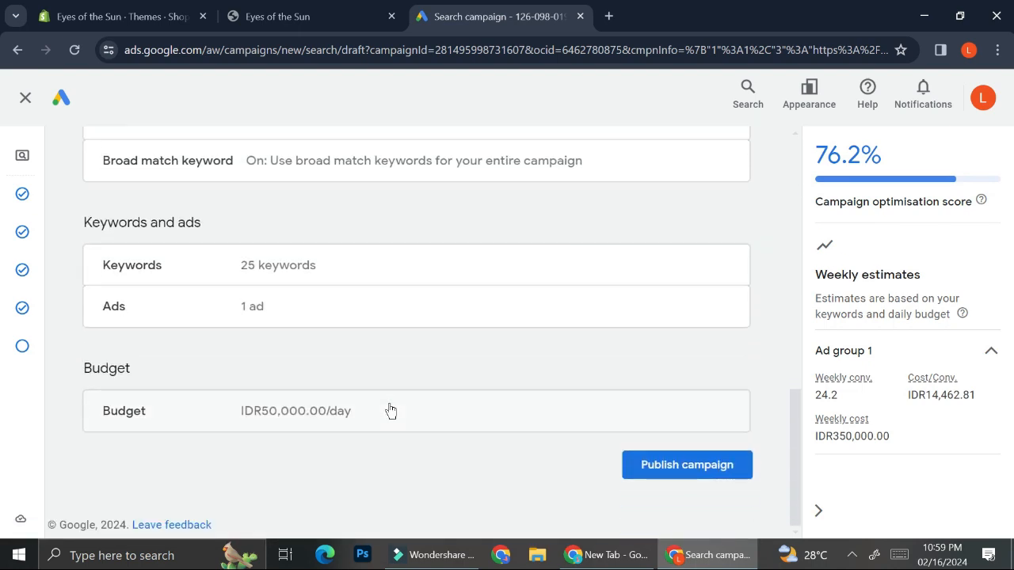
pyautogui.scroll(8, 447, 379)
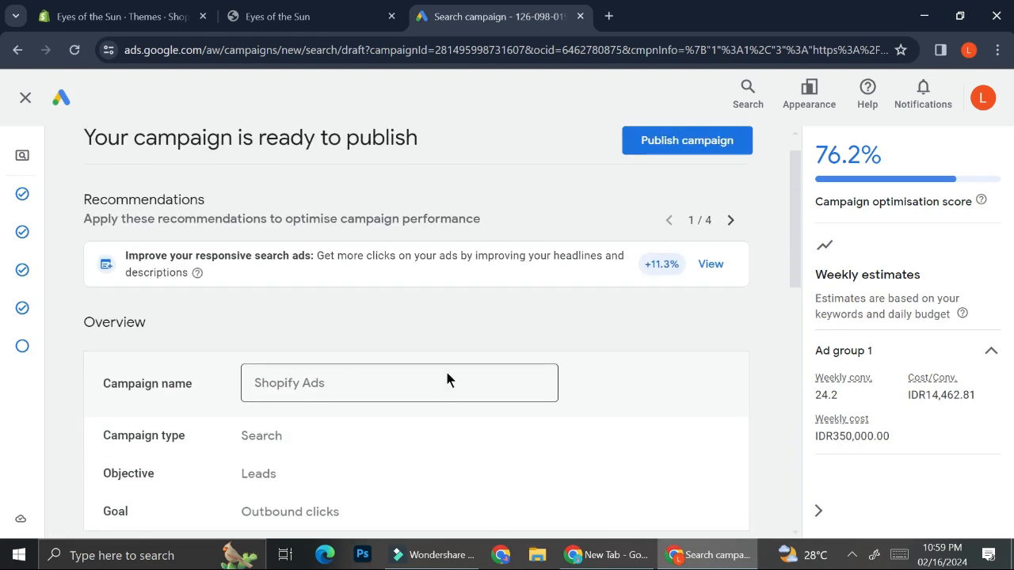
pyautogui.scroll(1, 447, 380)
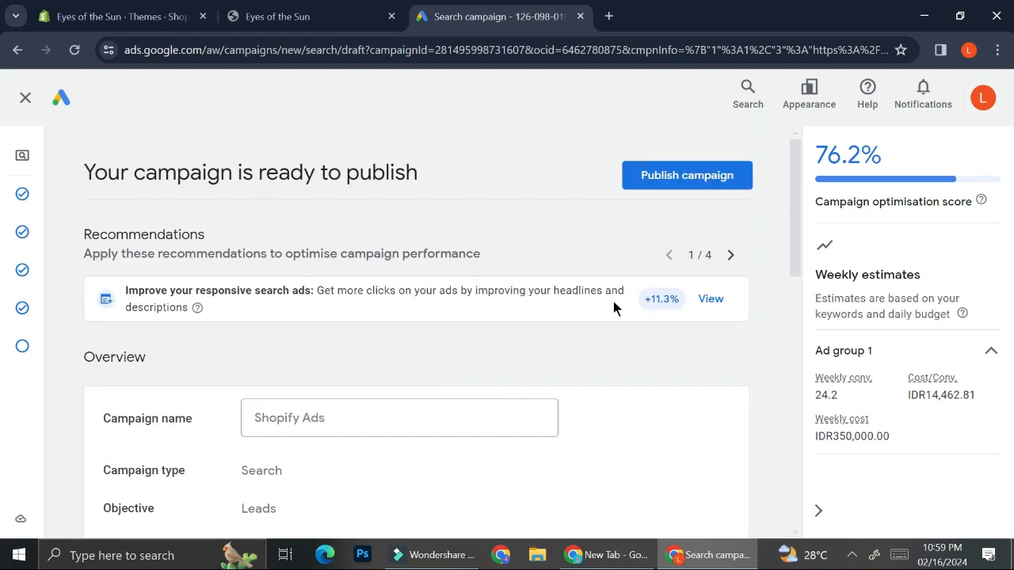
pyautogui.click(689, 187)
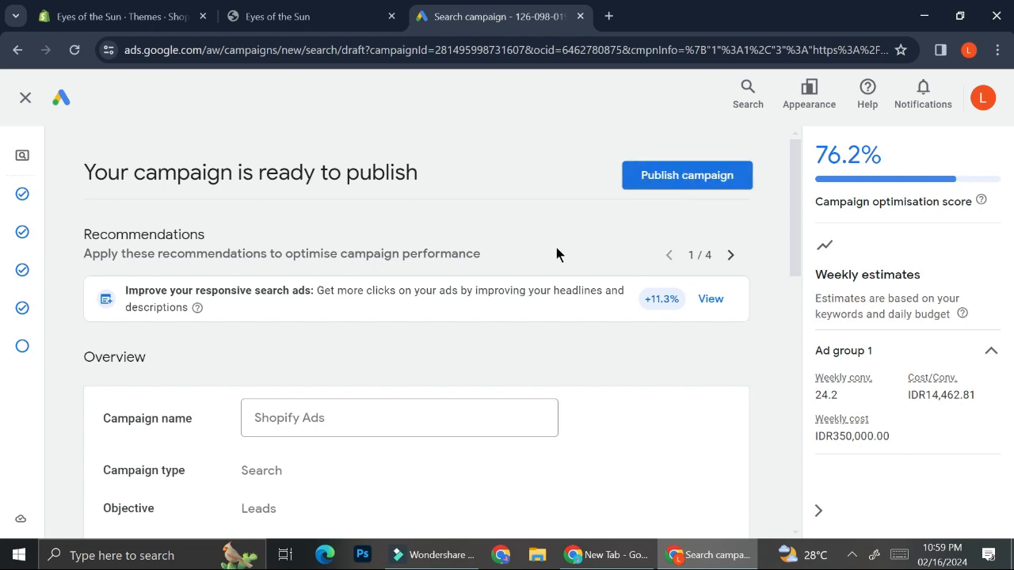